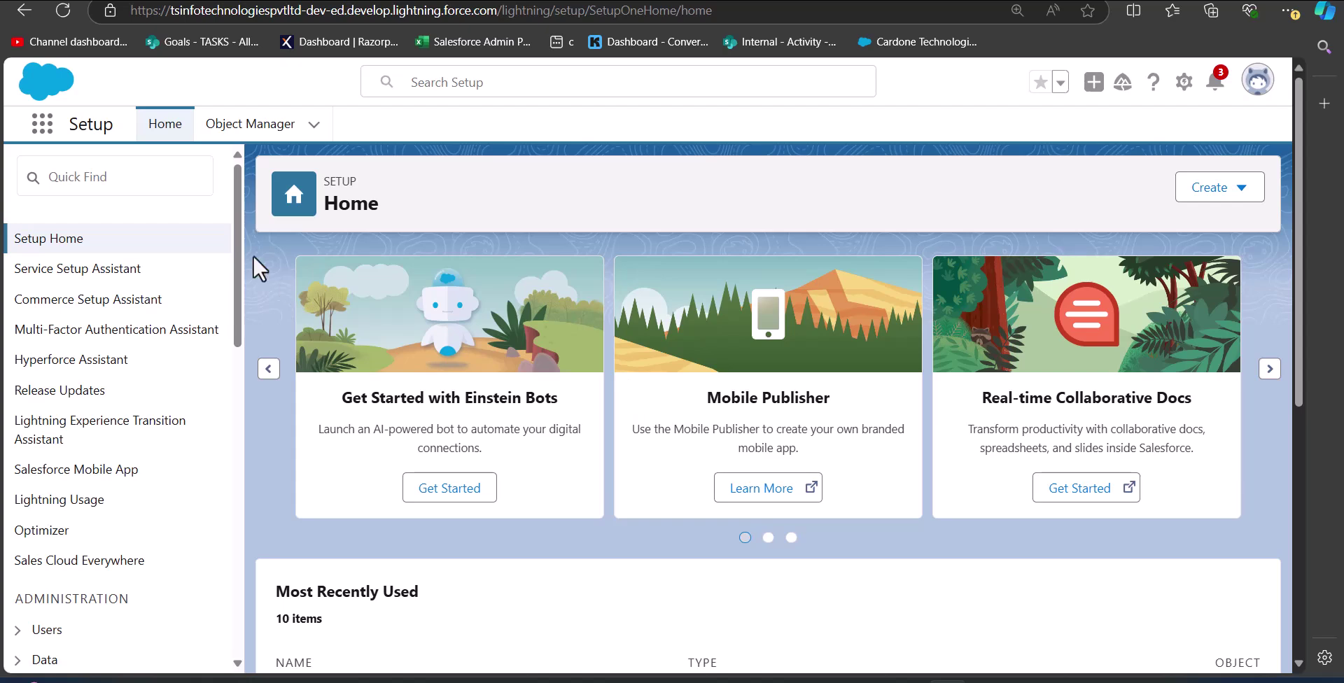
# Search Setup for 'flows', open Flows, and create a new Schedule-Triggered Flow from scratch
pyautogui.click(123, 184)
pyautogui.write('flows')
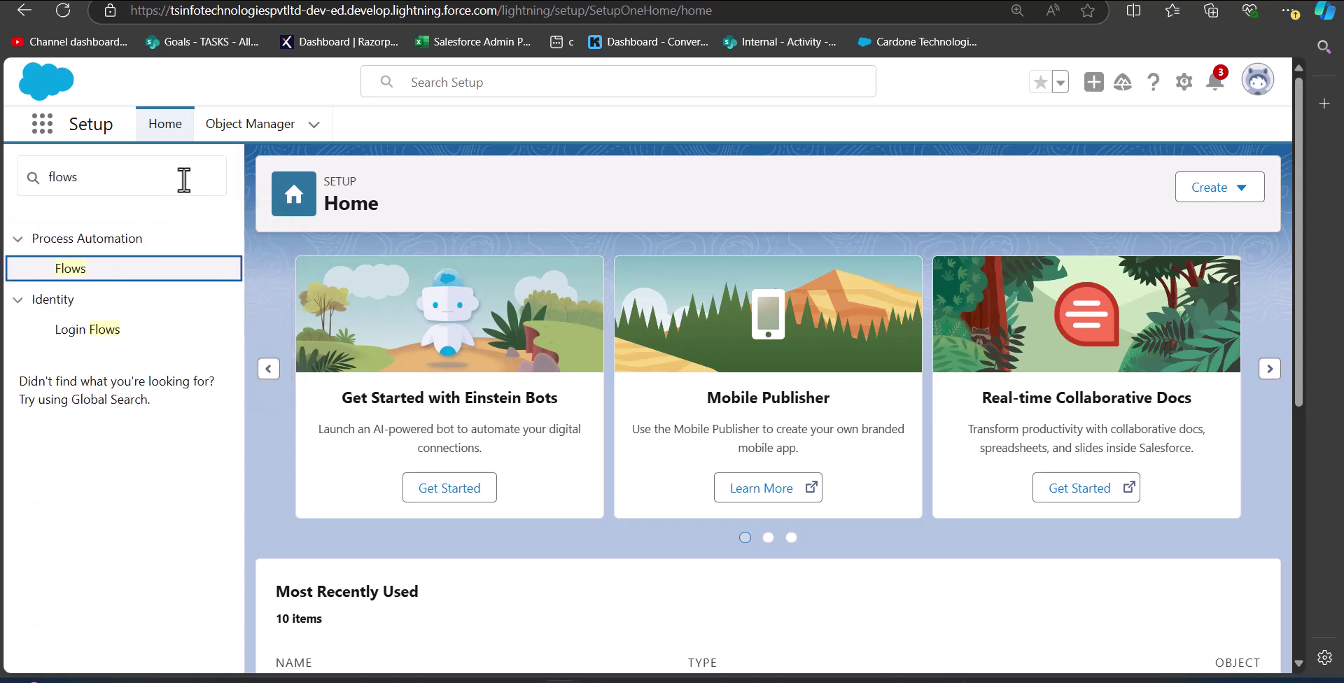
pyautogui.click(72, 277)
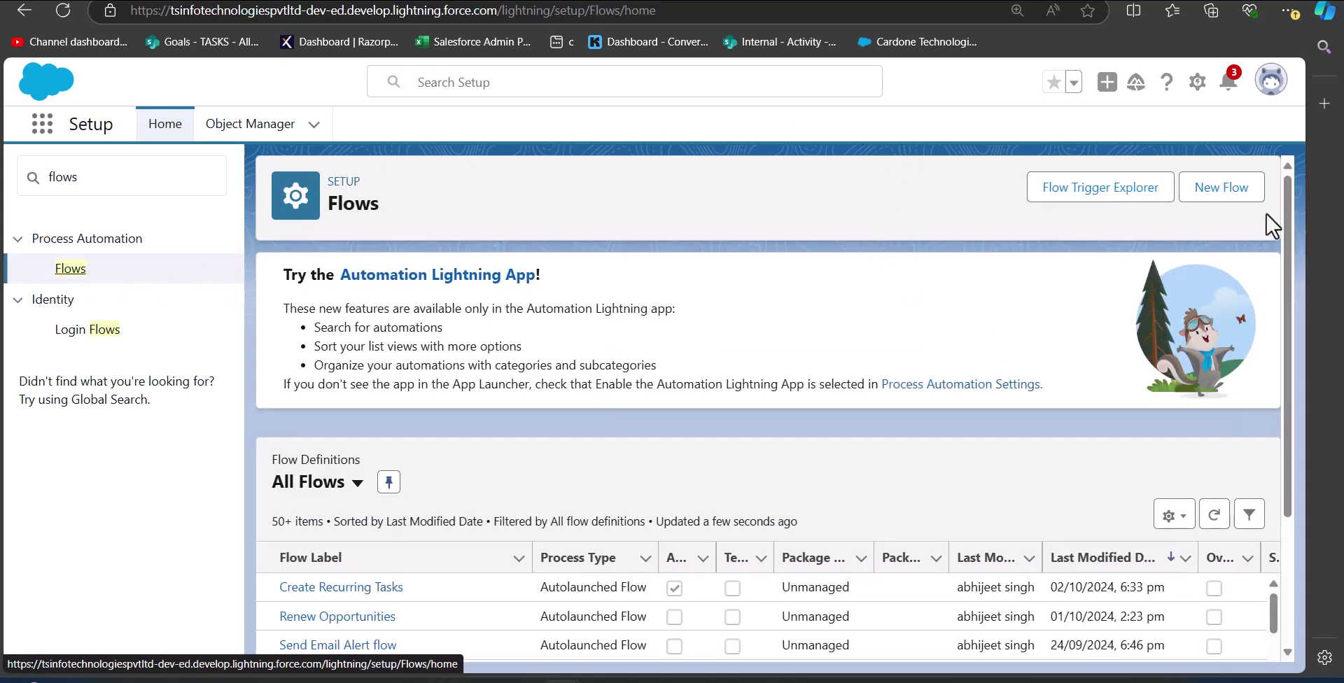
pyautogui.click(1218, 189)
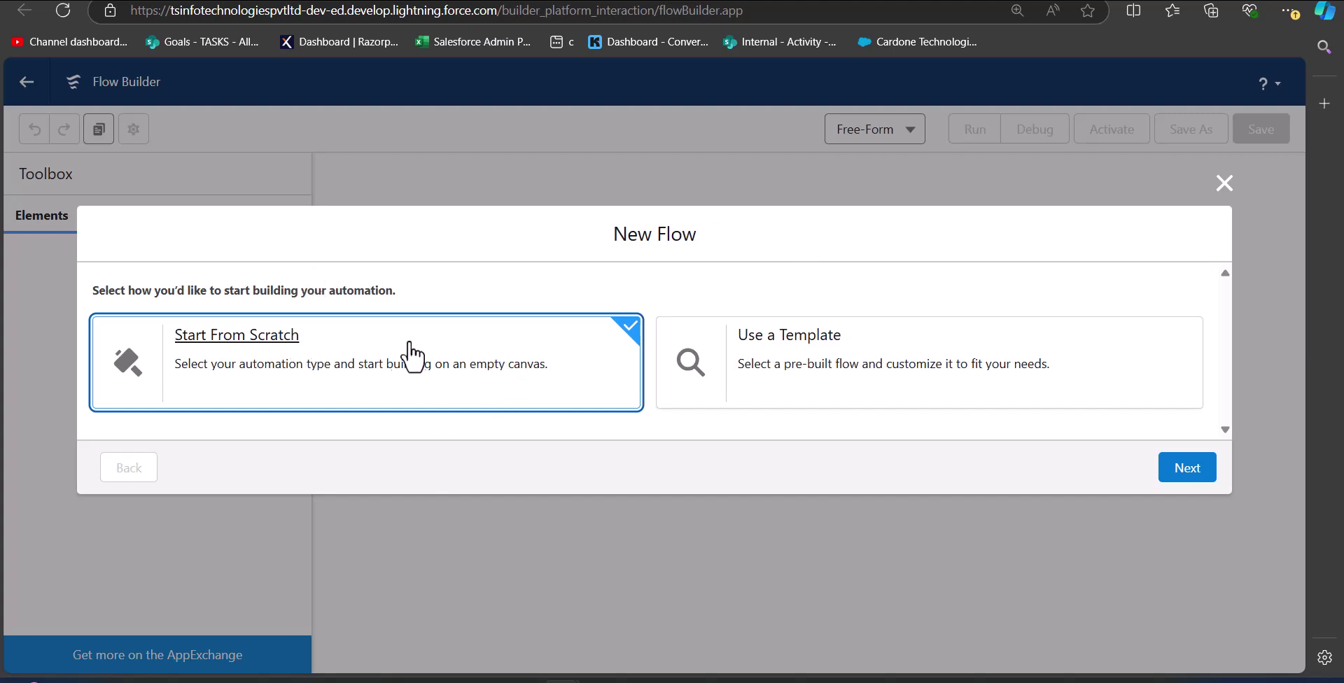
pyautogui.click(1177, 473)
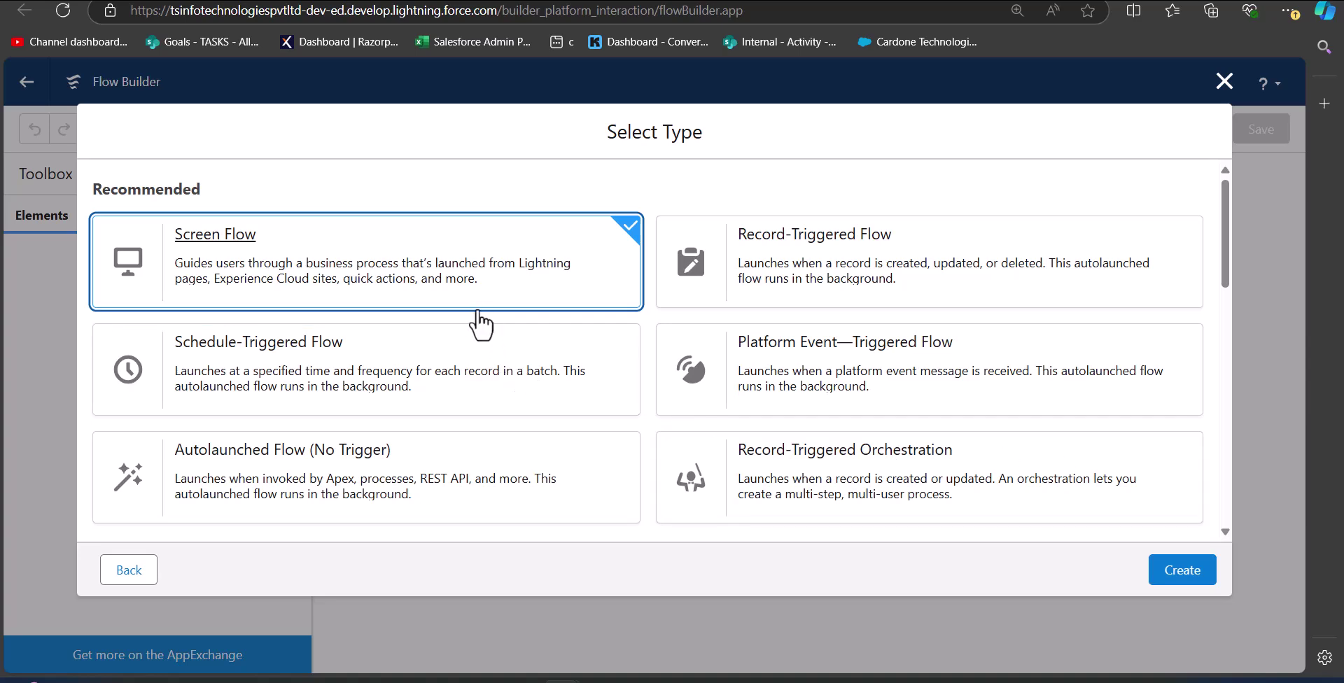
pyautogui.click(463, 379)
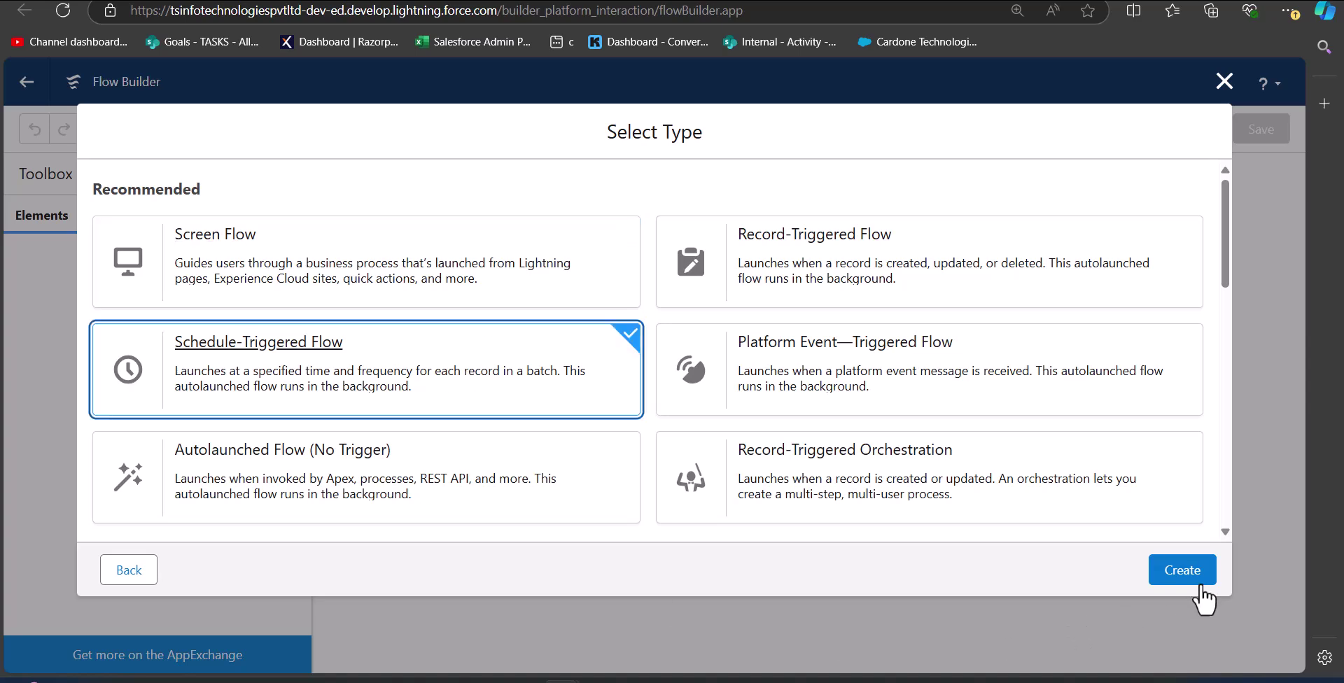
pyautogui.click(1199, 583)
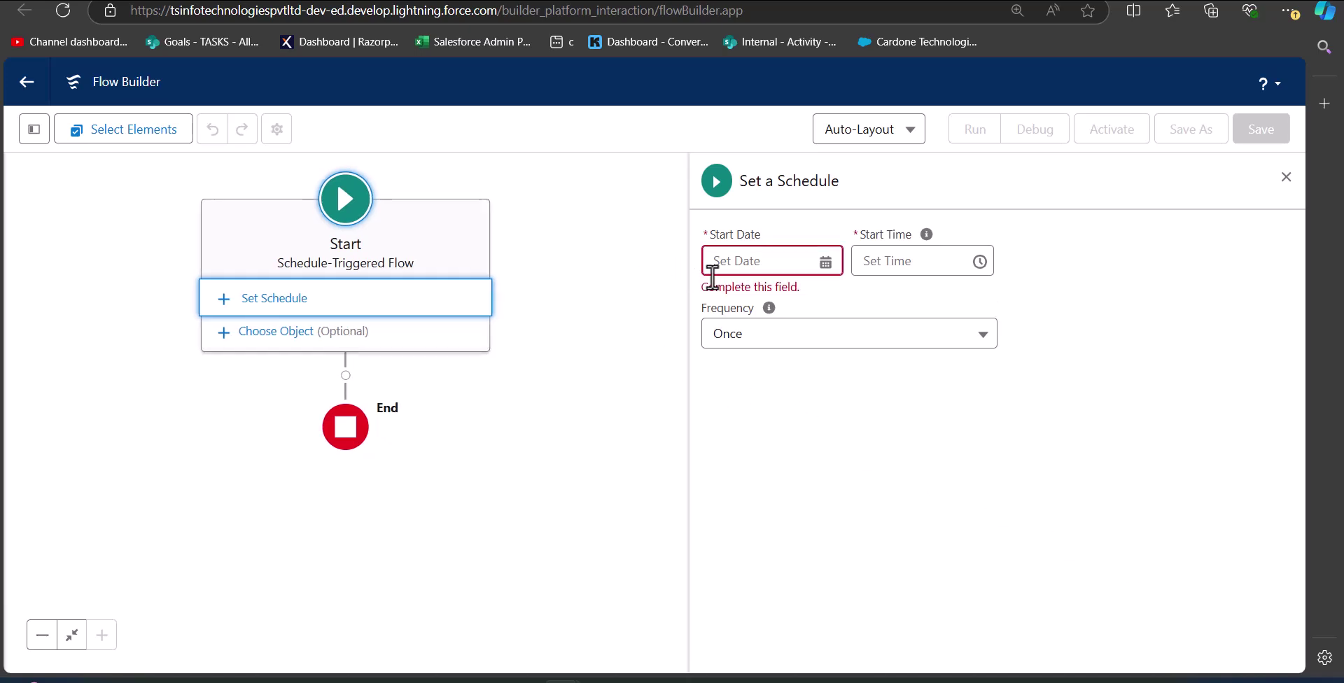
# Set the schedule to start 10-Oct-2024 at 11:00 am with Weekly frequency
pyautogui.click(730, 268)
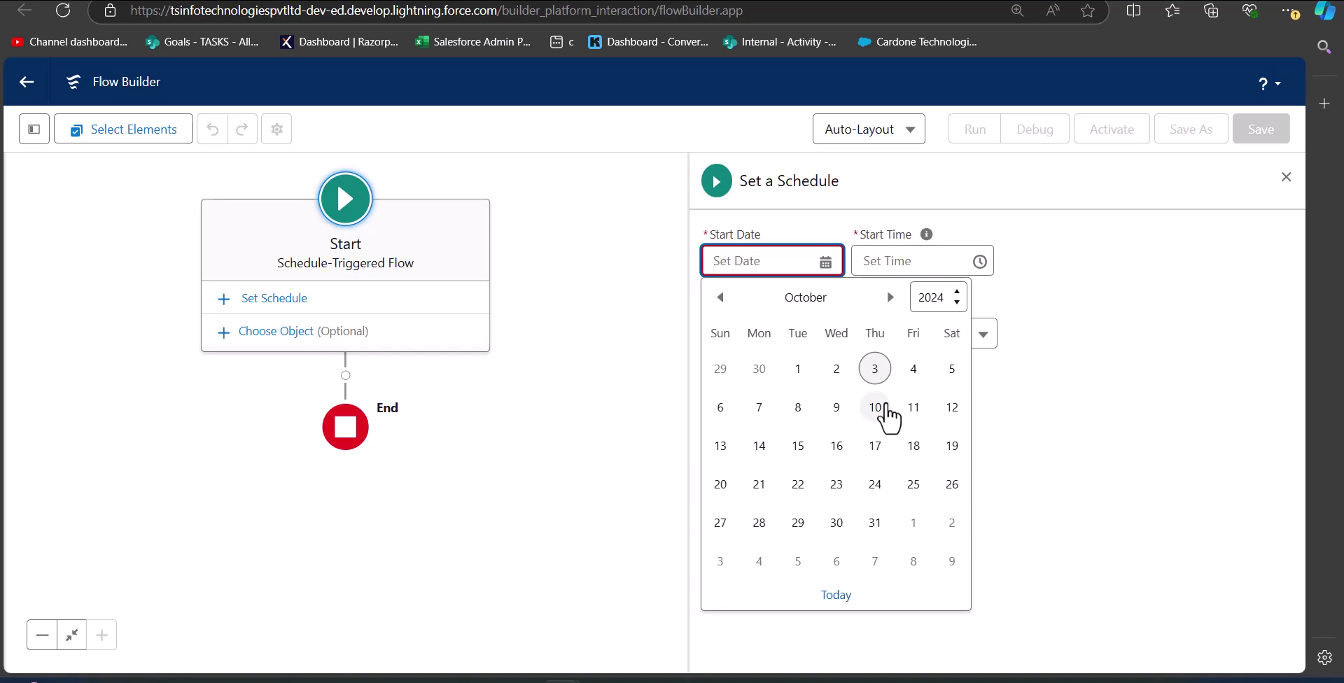
pyautogui.click(877, 408)
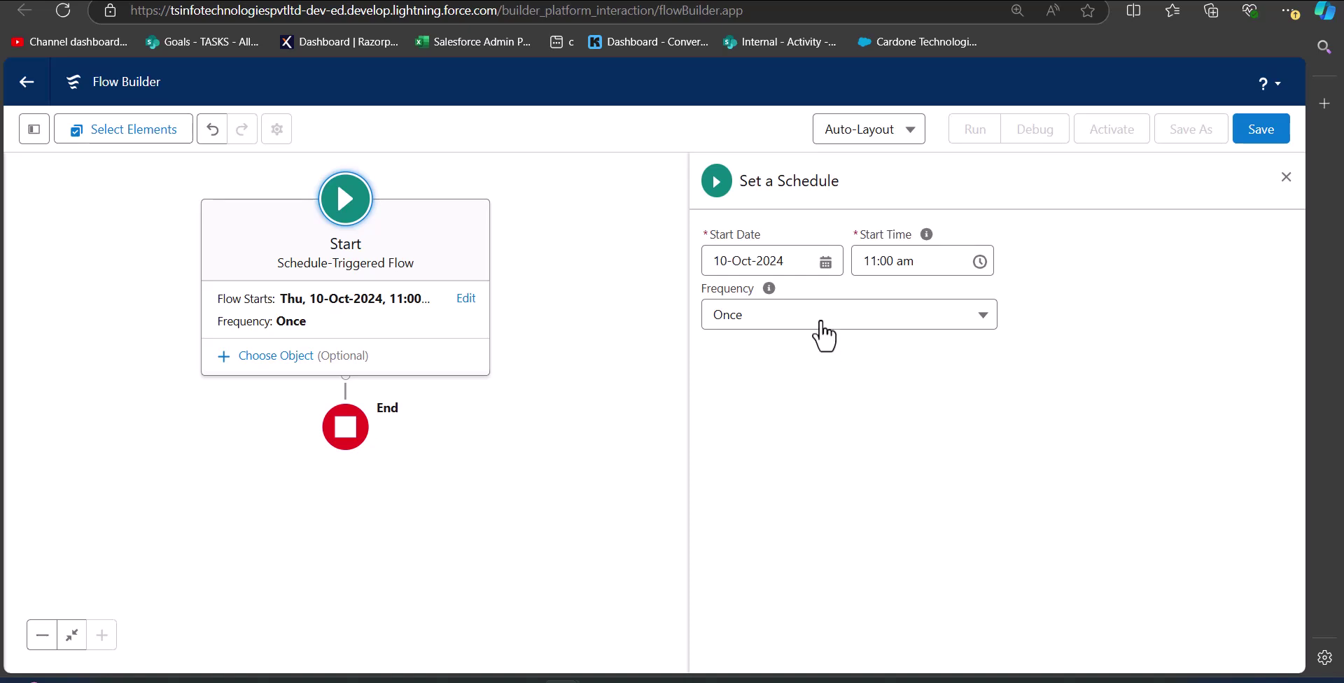
pyautogui.click(820, 320)
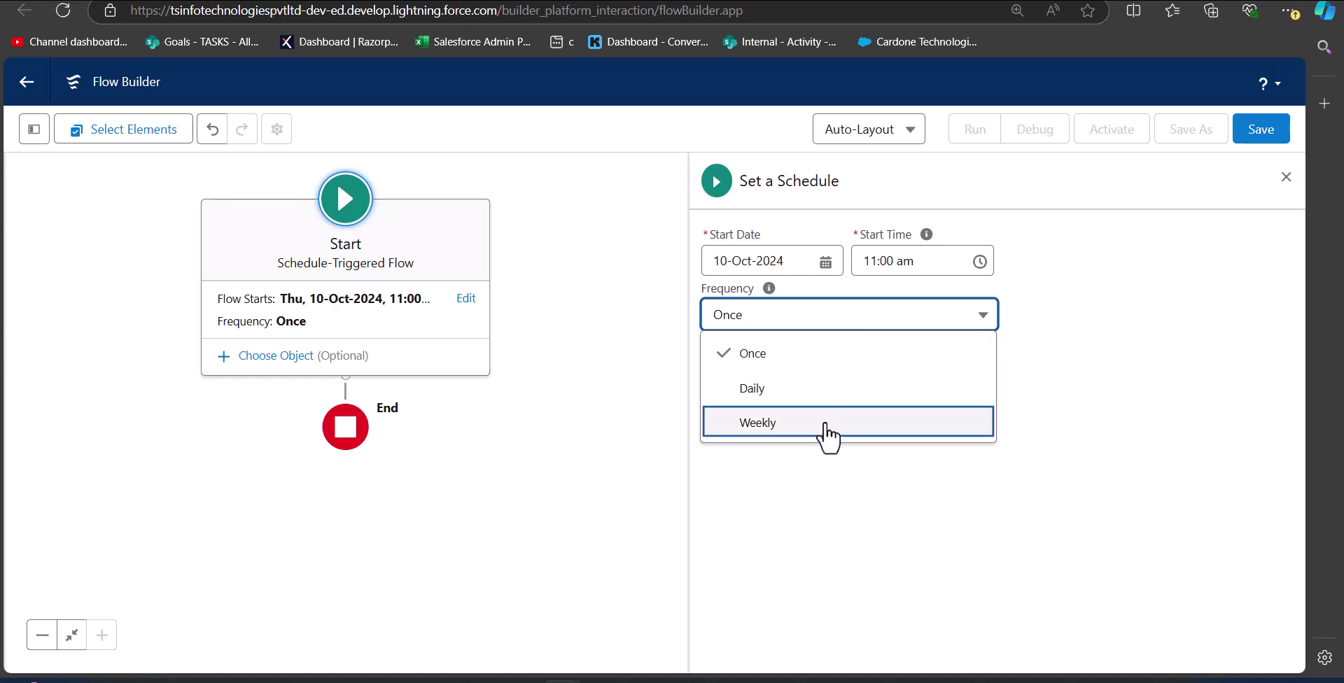
pyautogui.click(828, 427)
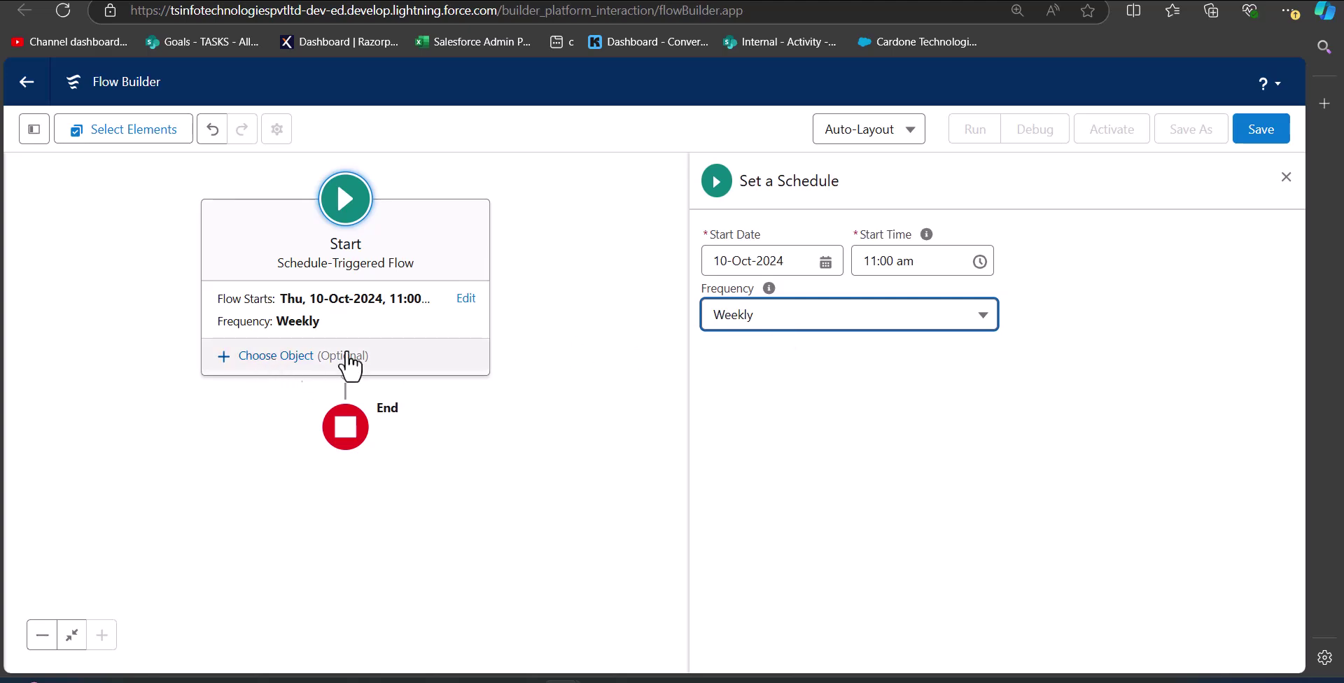
pyautogui.click(308, 357)
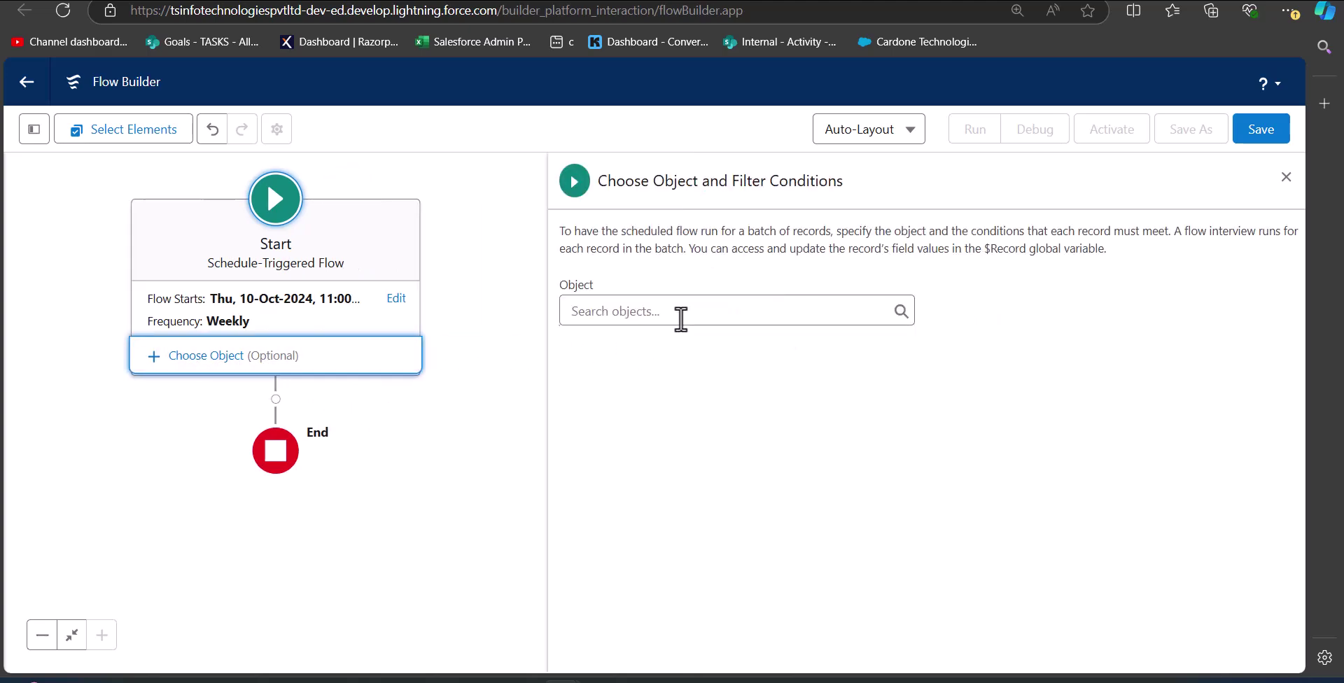
# Choose User as the object, filtered by the condition IsActive Equals True
pyautogui.click(682, 318)
pyautogui.write('user')
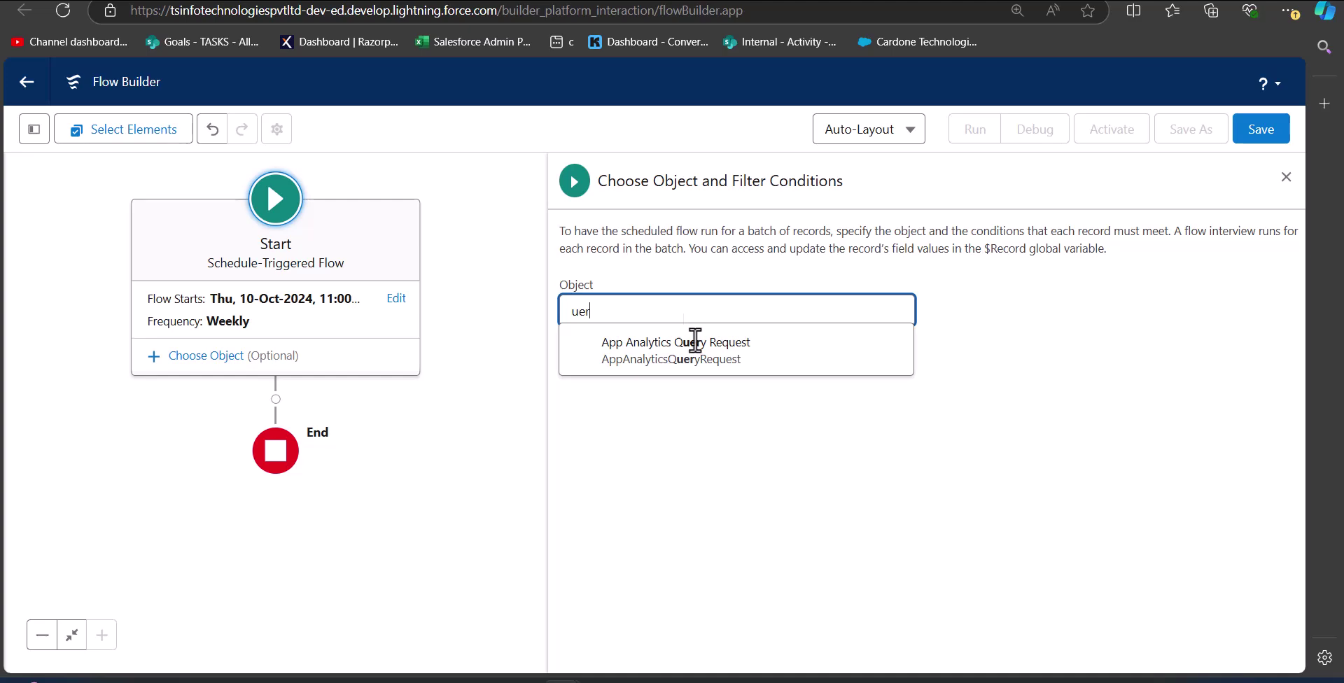
pyautogui.press('Return')
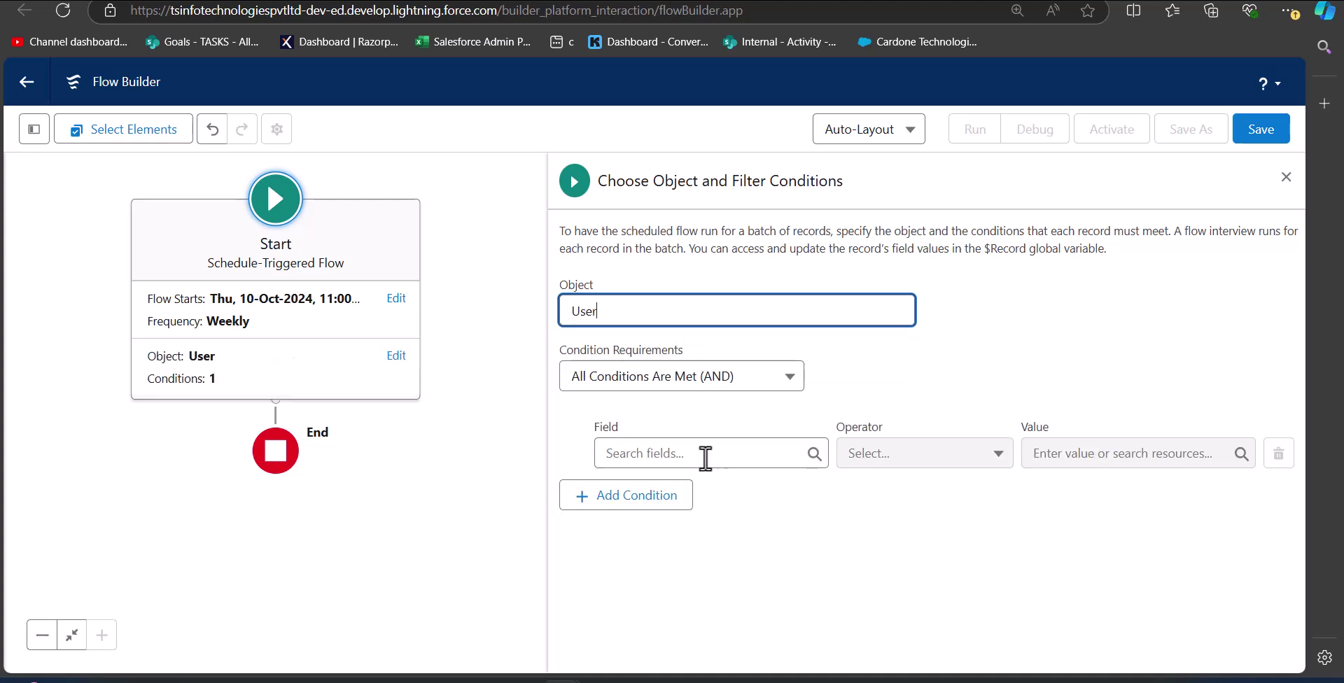
pyautogui.click(706, 454)
pyautogui.scroll(-5, 706, 458)
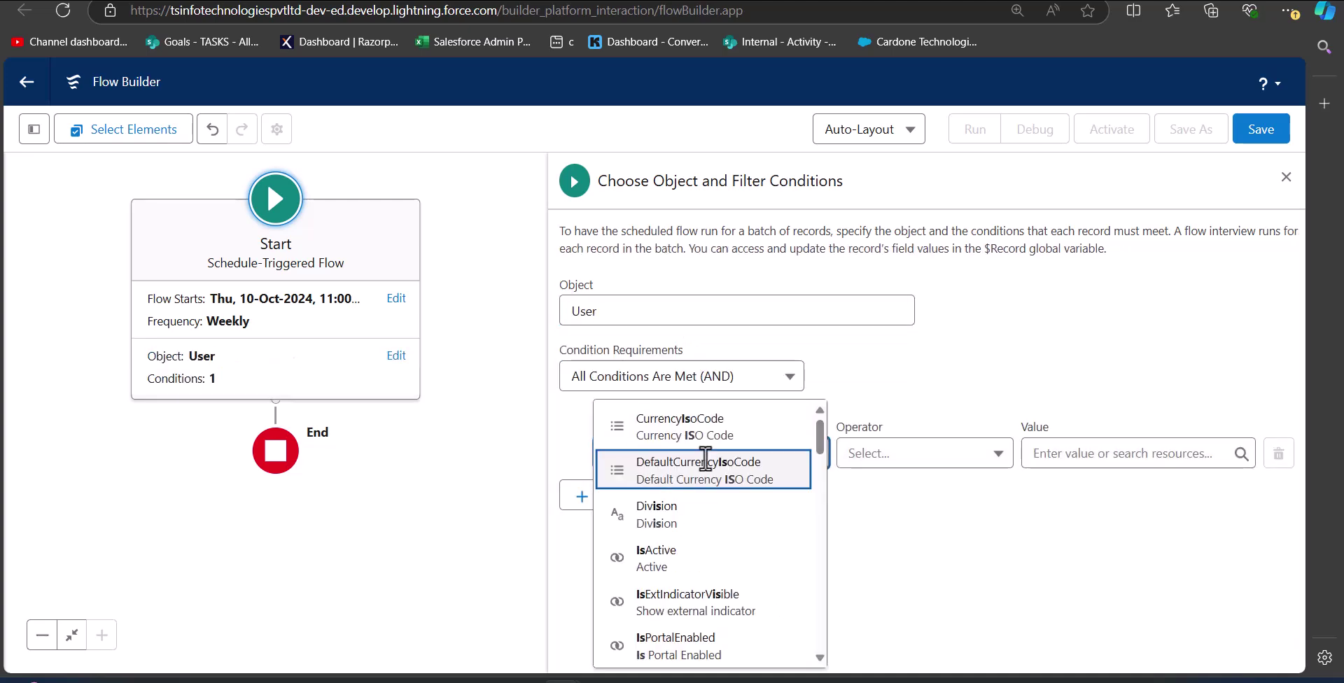
pyautogui.click(693, 560)
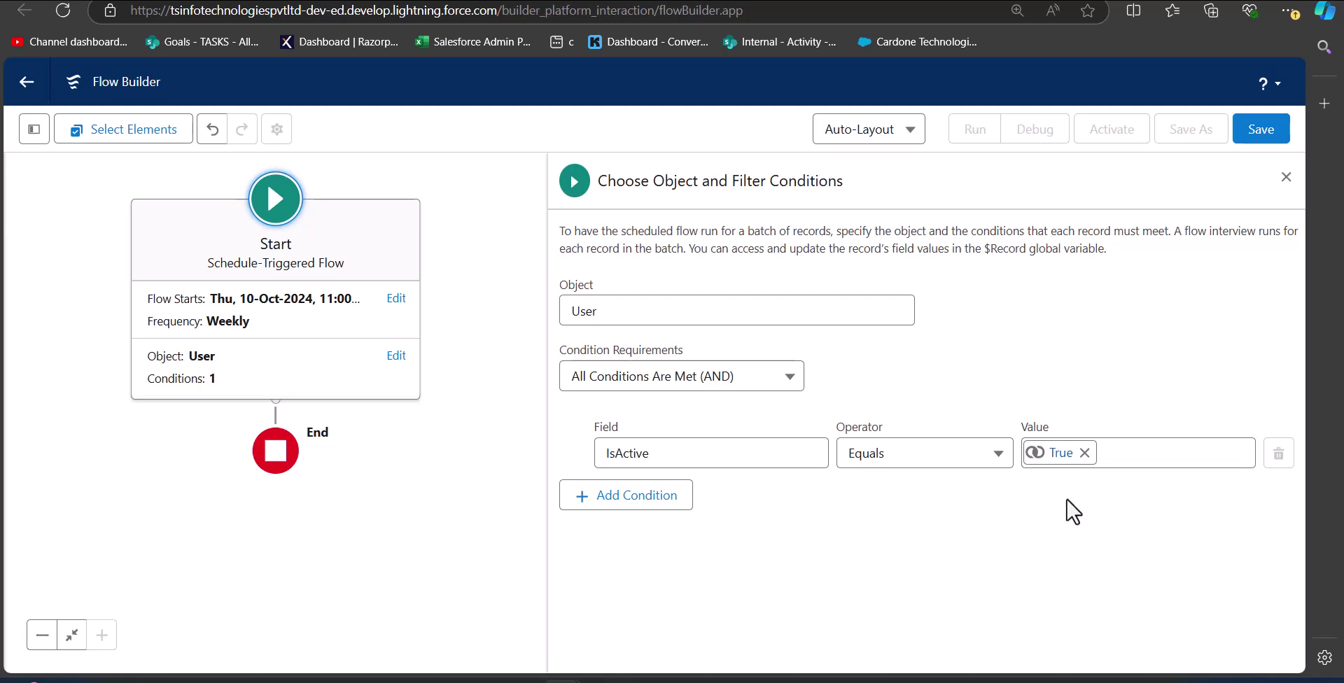
pyautogui.press('Escape')
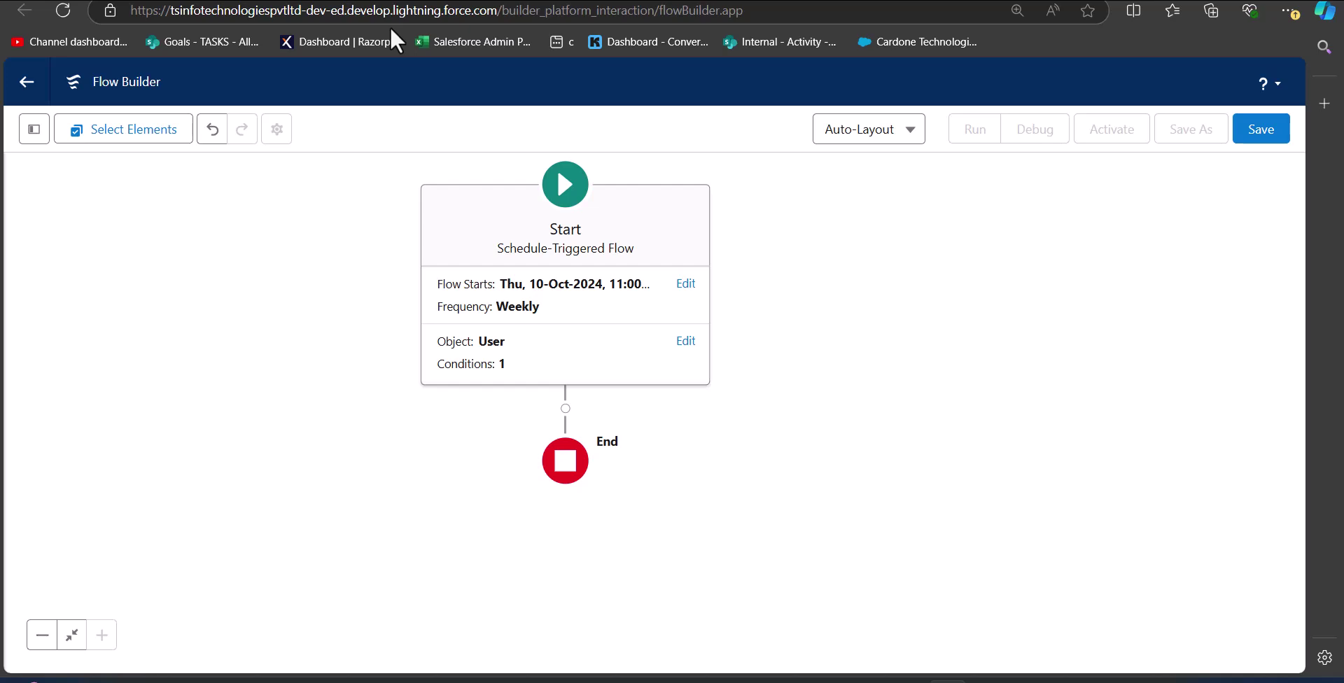
pyautogui.click(32, 144)
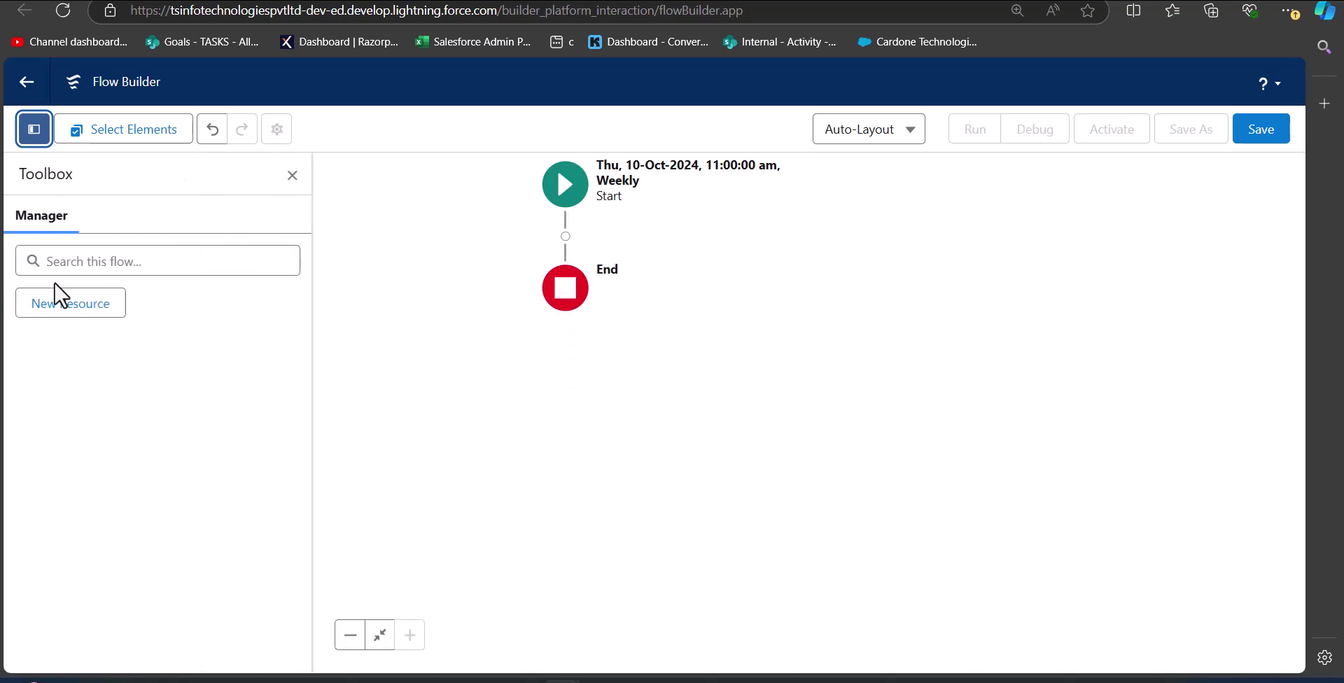
# Create a new formula resource named last_login with Date/Time data type
pyautogui.click(79, 319)
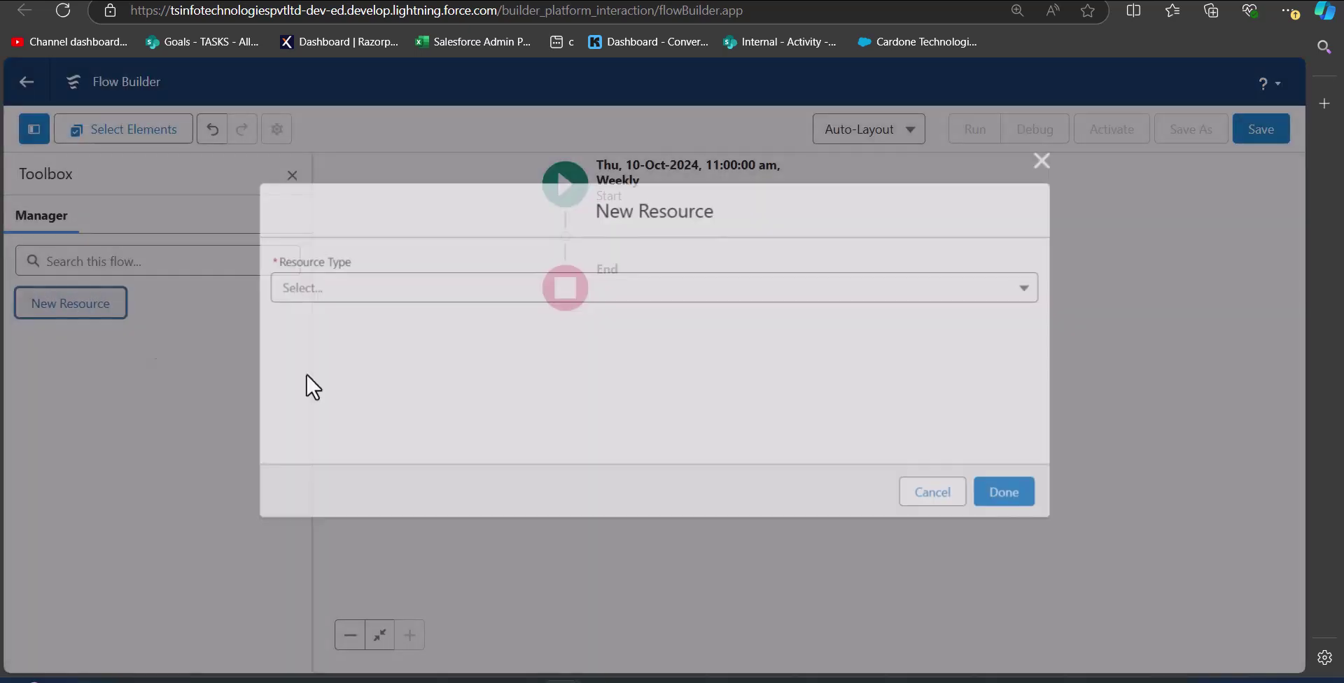
pyautogui.click(530, 305)
pyautogui.click(511, 378)
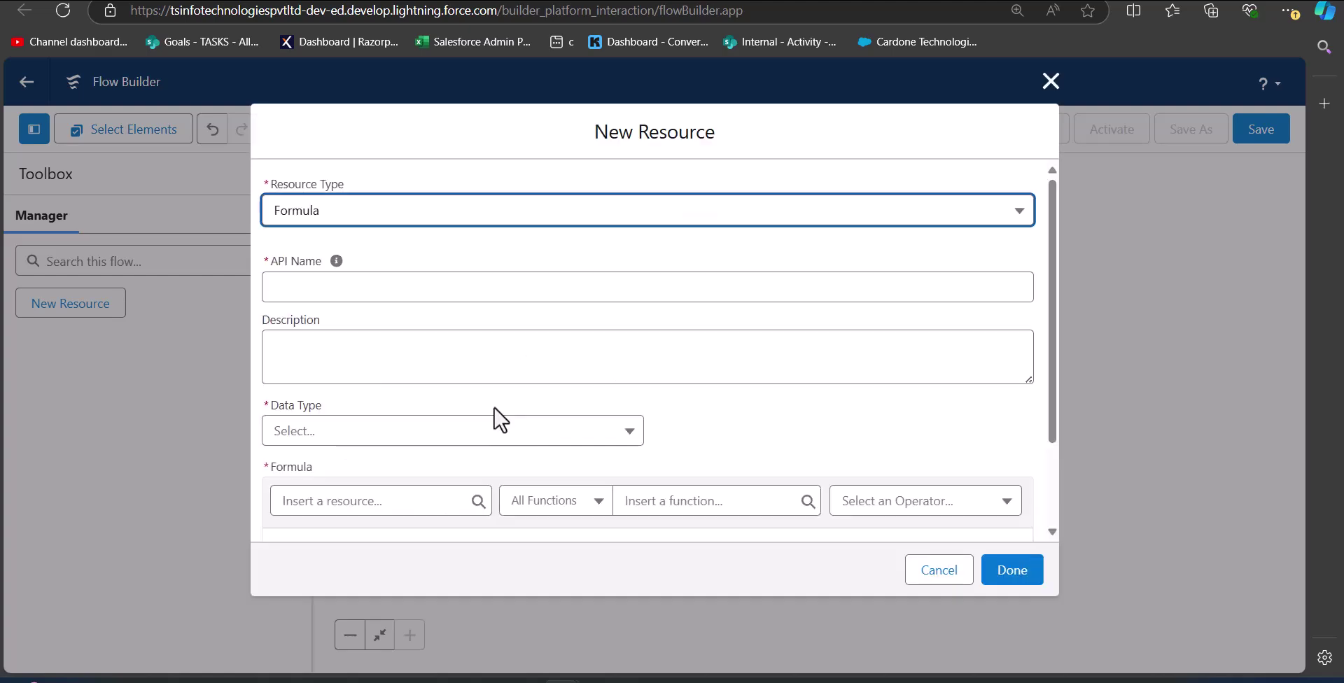
pyautogui.click(368, 297)
pyautogui.write('last_login')
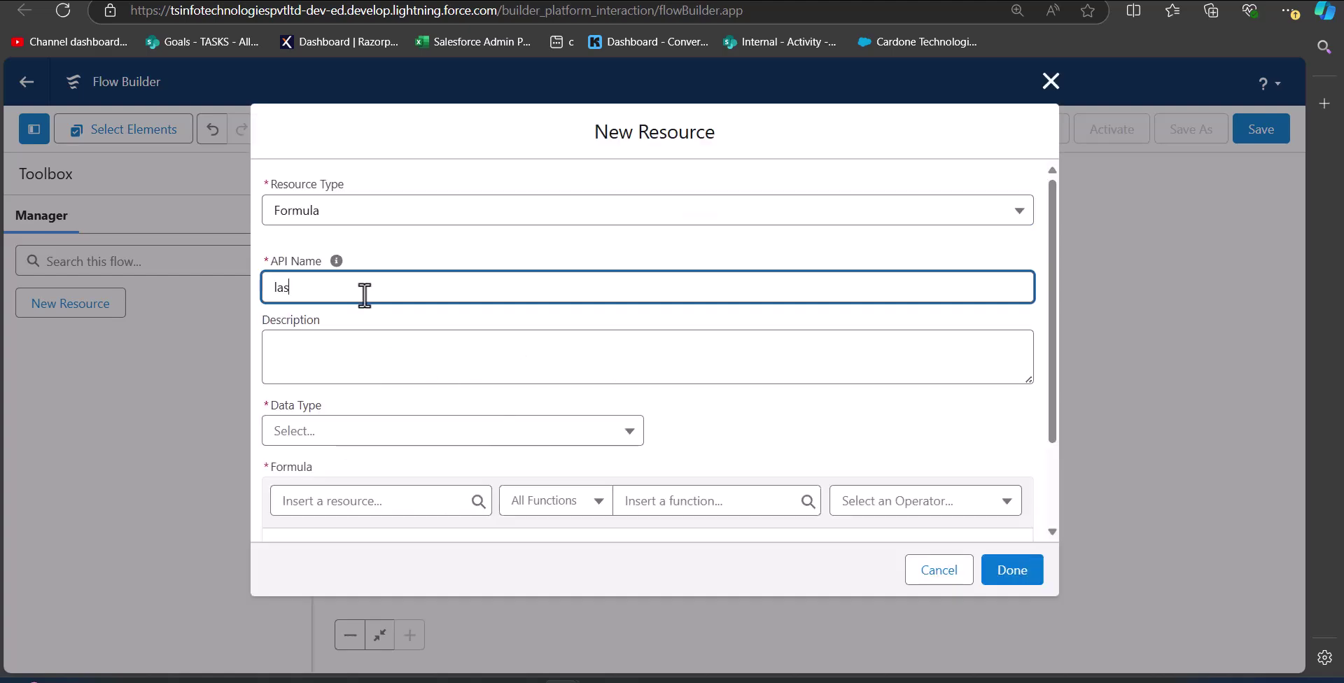
pyautogui.scroll(-2, 387, 311)
pyautogui.click(428, 350)
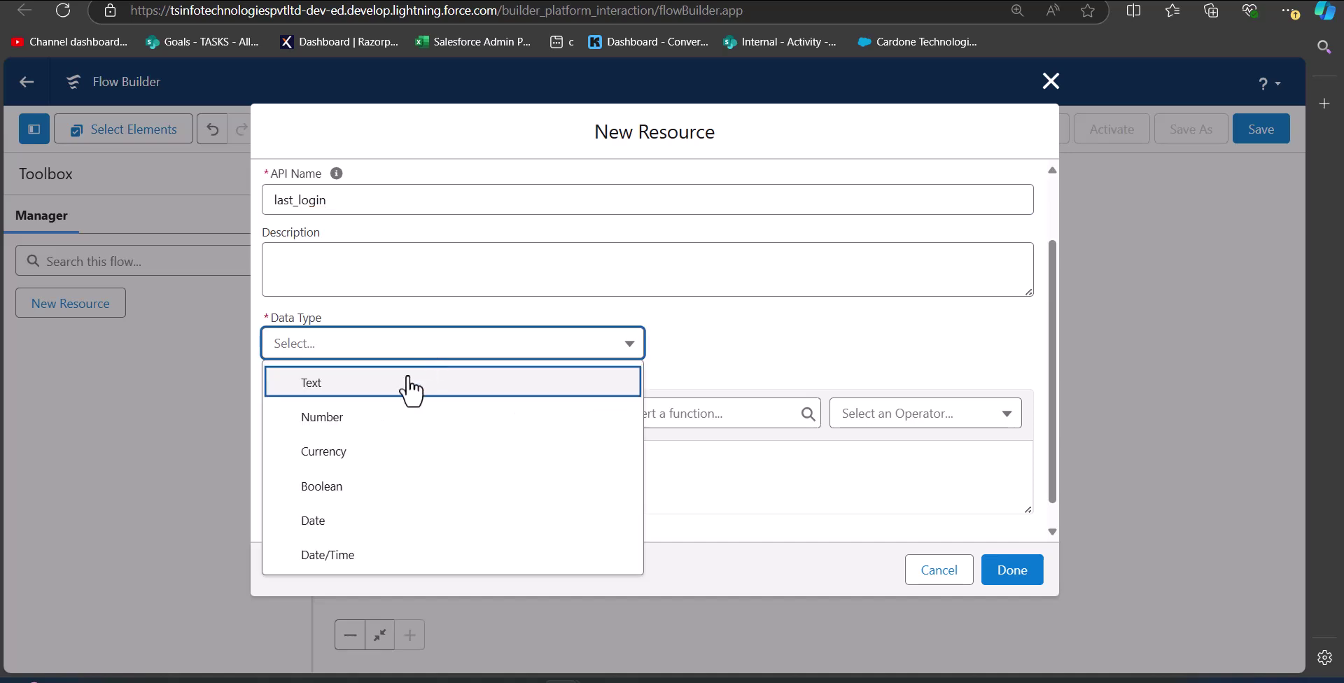
pyautogui.click(387, 555)
pyautogui.scroll(-1, 417, 441)
# Enter the formula Now() - 60, check its syntax, and save the resource
pyautogui.click(402, 429)
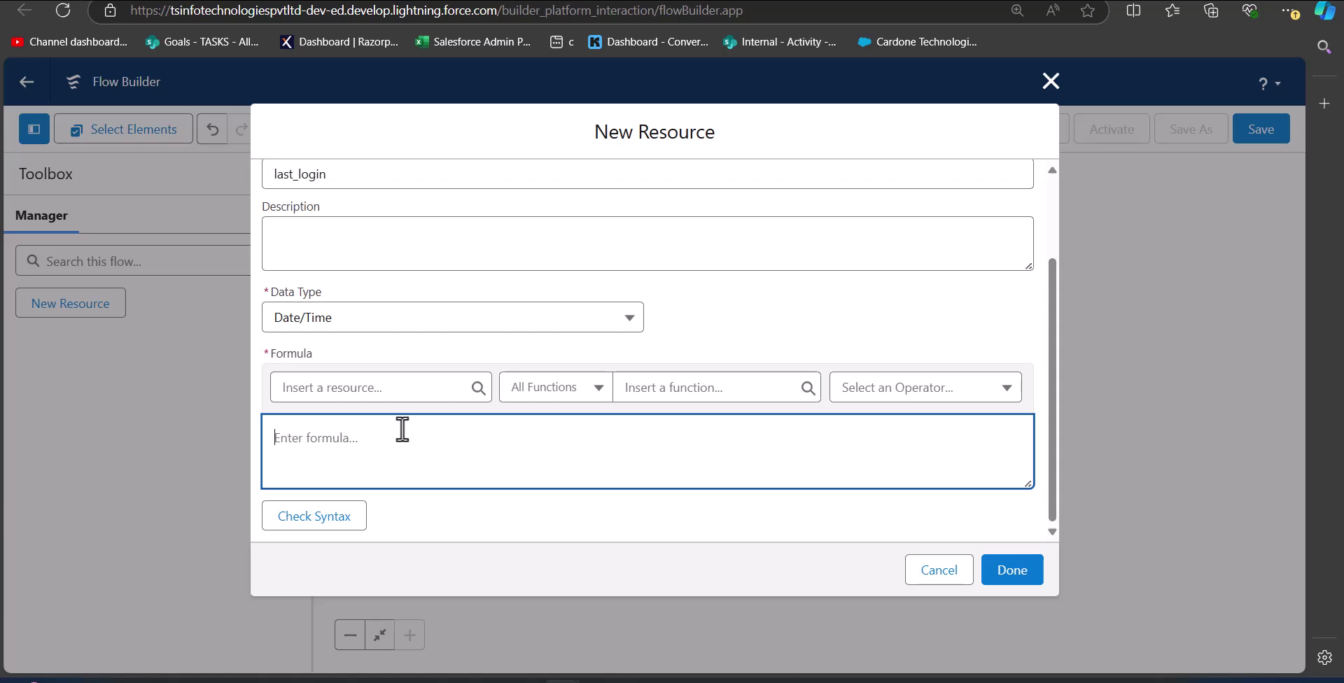
pyautogui.write('Now')
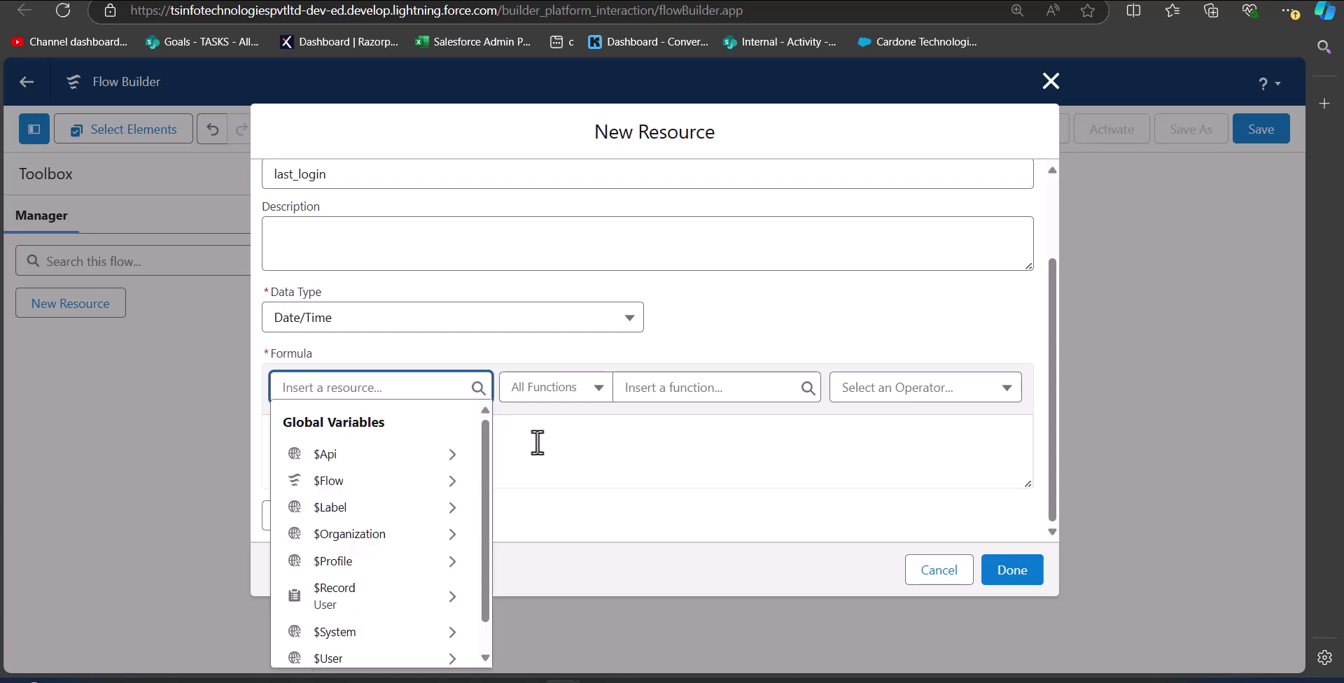
pyautogui.write('()')
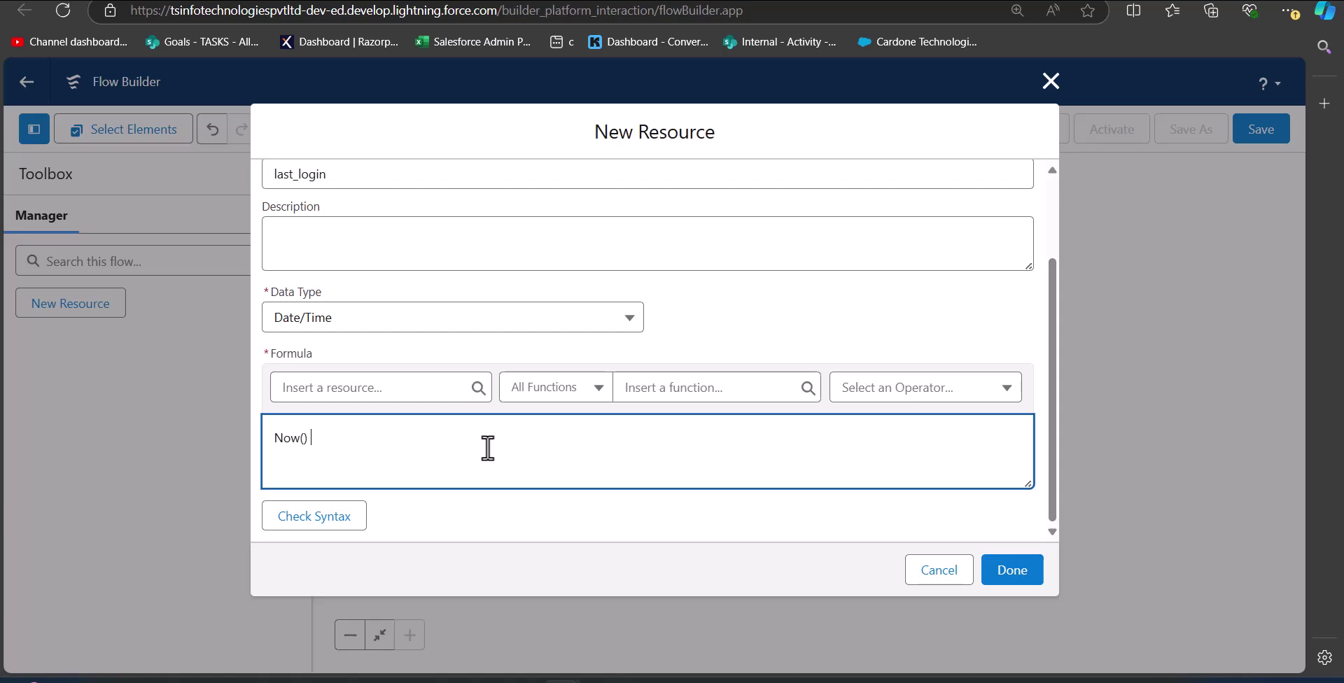
pyautogui.write(' -60')
pyautogui.click(354, 526)
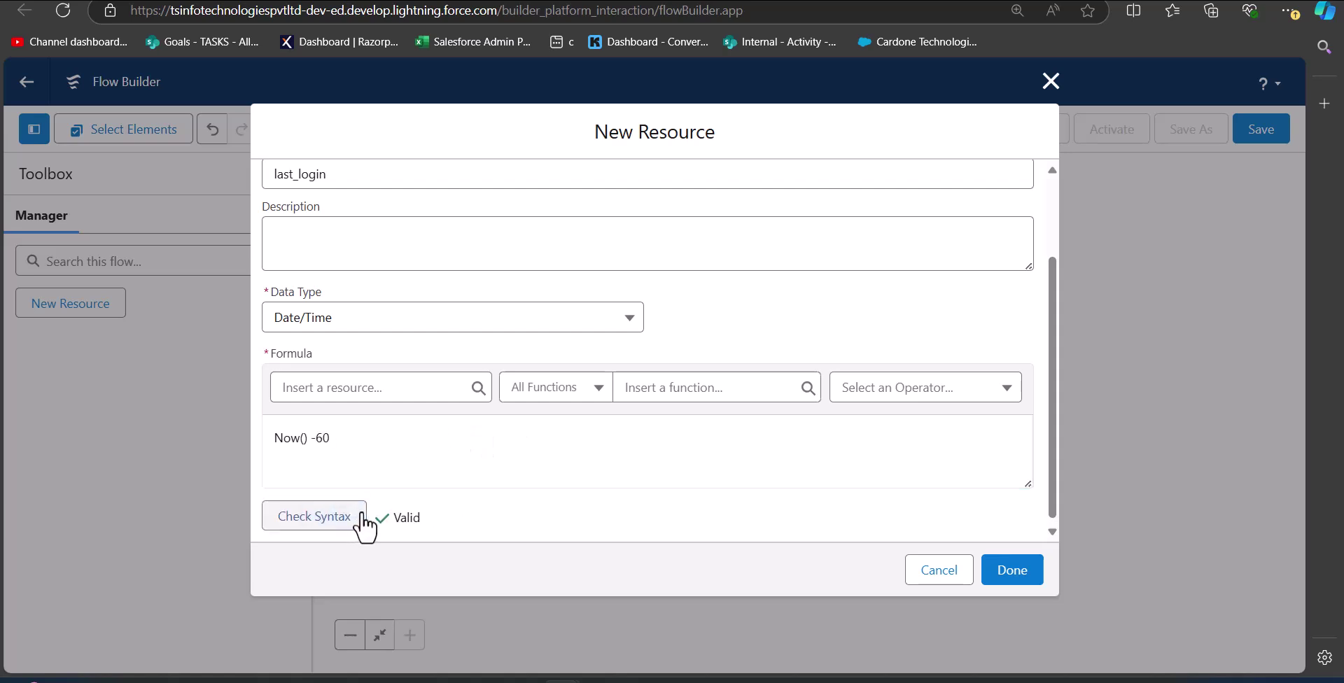
pyautogui.click(318, 444)
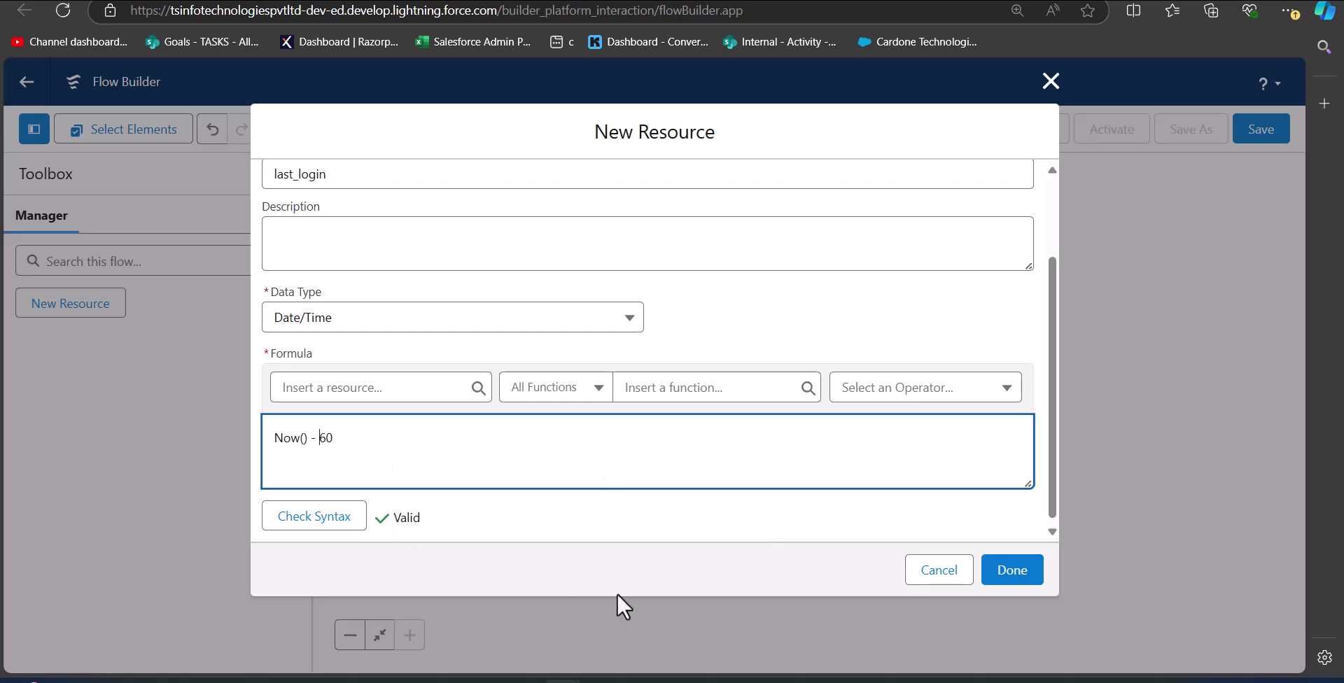
pyautogui.click(997, 580)
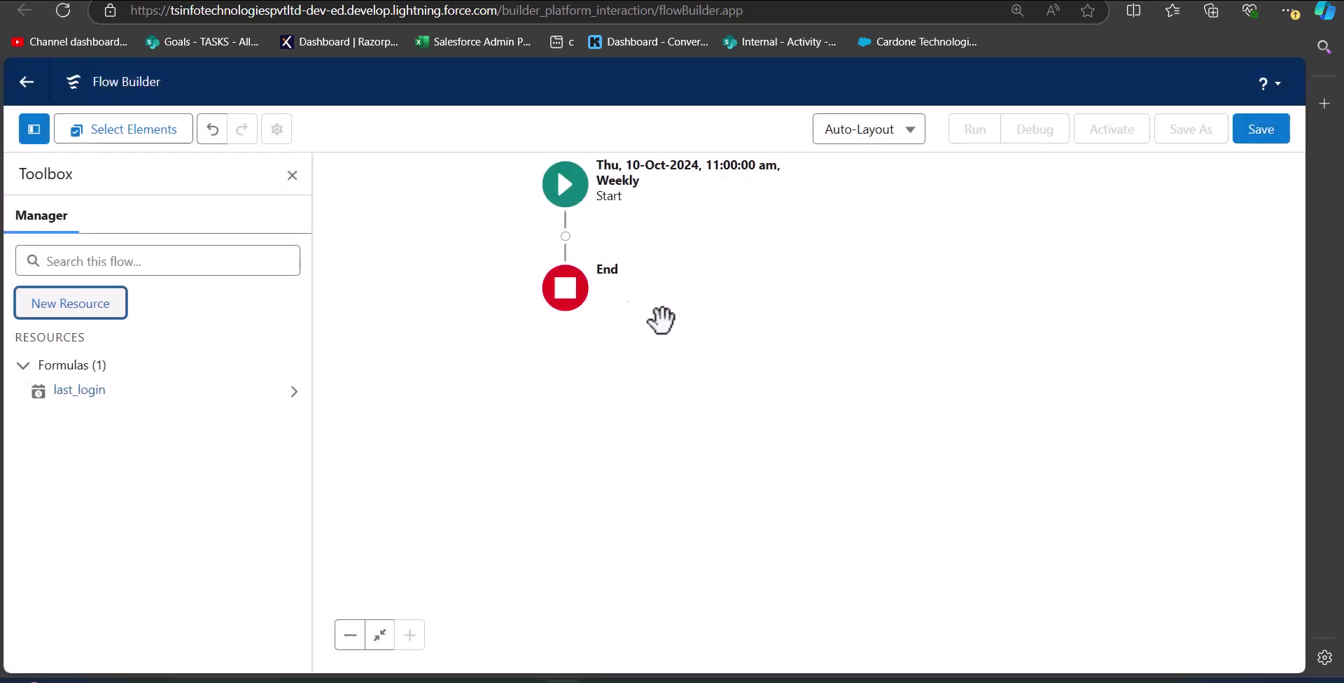
pyautogui.moveTo(772, 329); pyautogui.dragTo(812, 419)
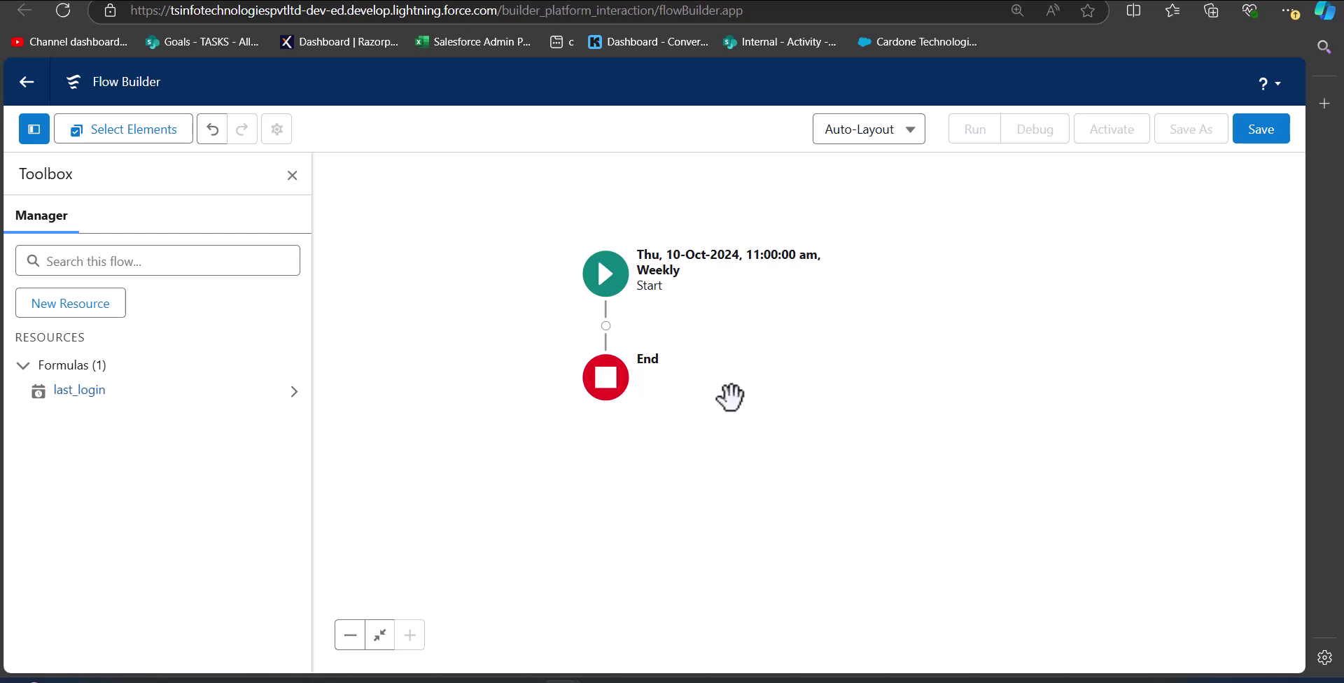
pyautogui.click(605, 325)
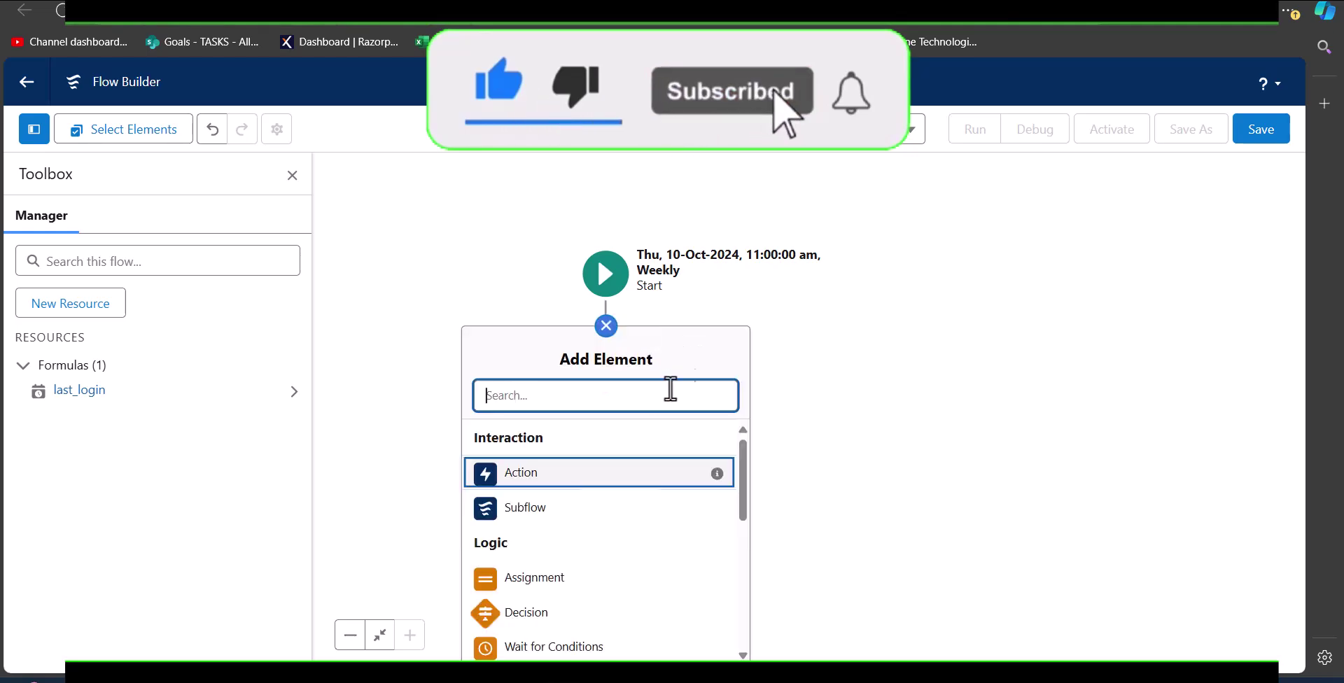
# Add a Decision after Start labelled 'check last login' with outcome 'last login in 60 days'
pyautogui.click(586, 620)
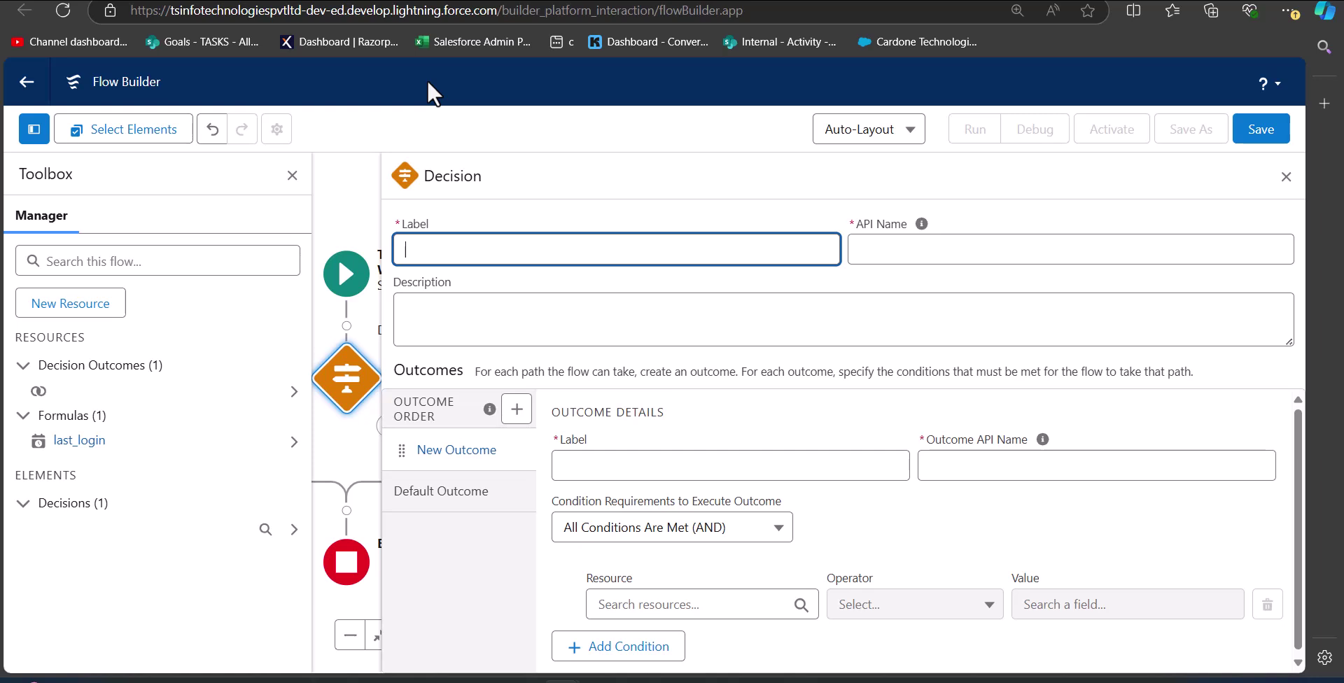
pyautogui.click(293, 175)
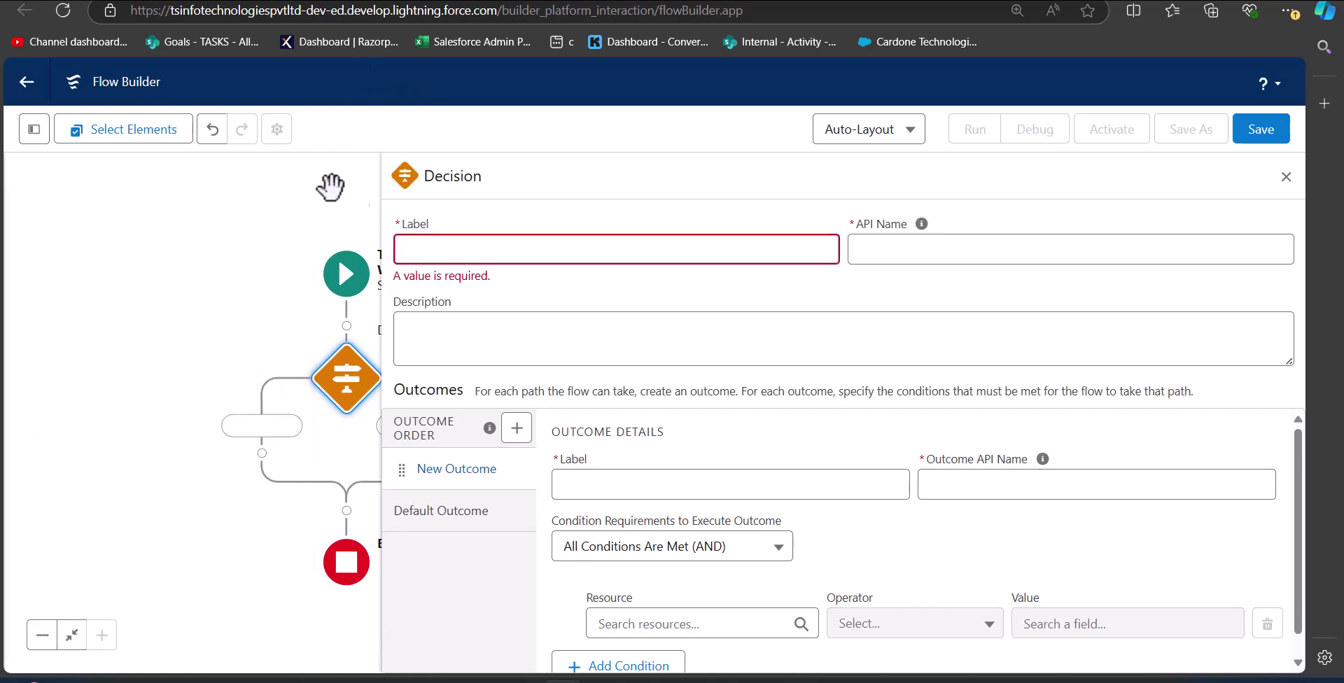
pyautogui.moveTo(279, 260); pyautogui.dragTo(182, 242)
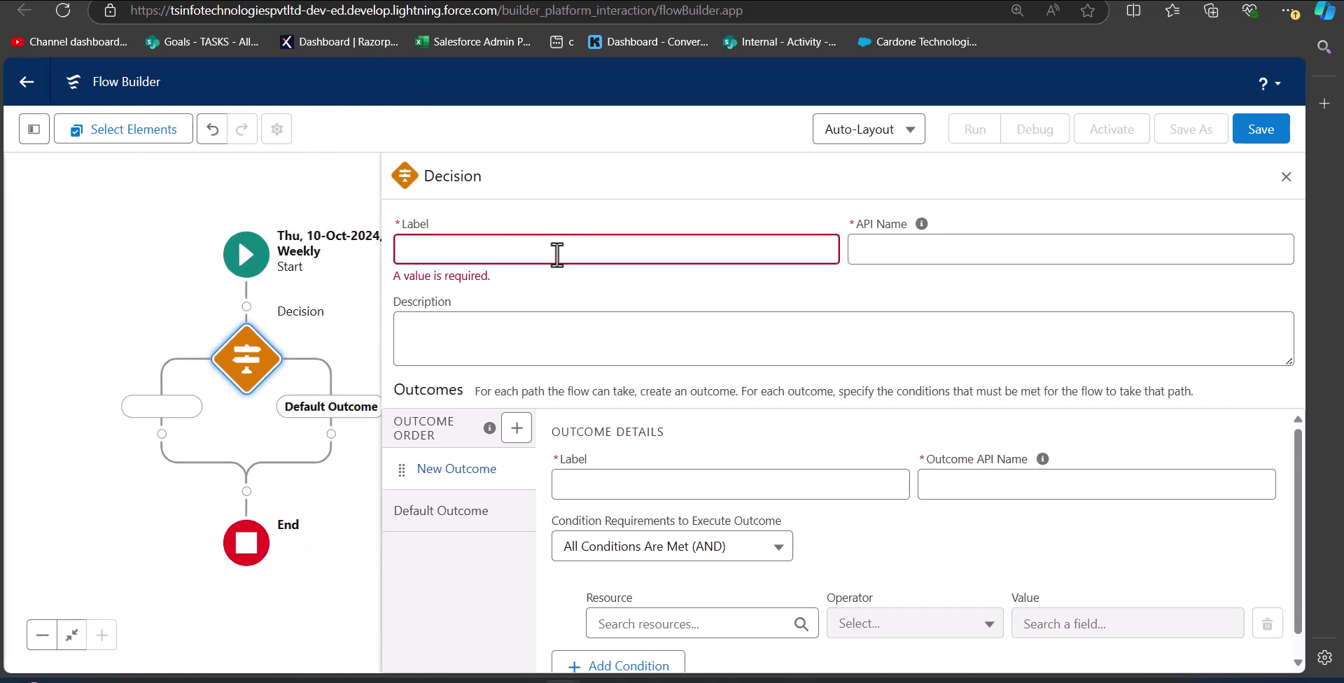
pyautogui.click(471, 250)
pyautogui.write('check last login')
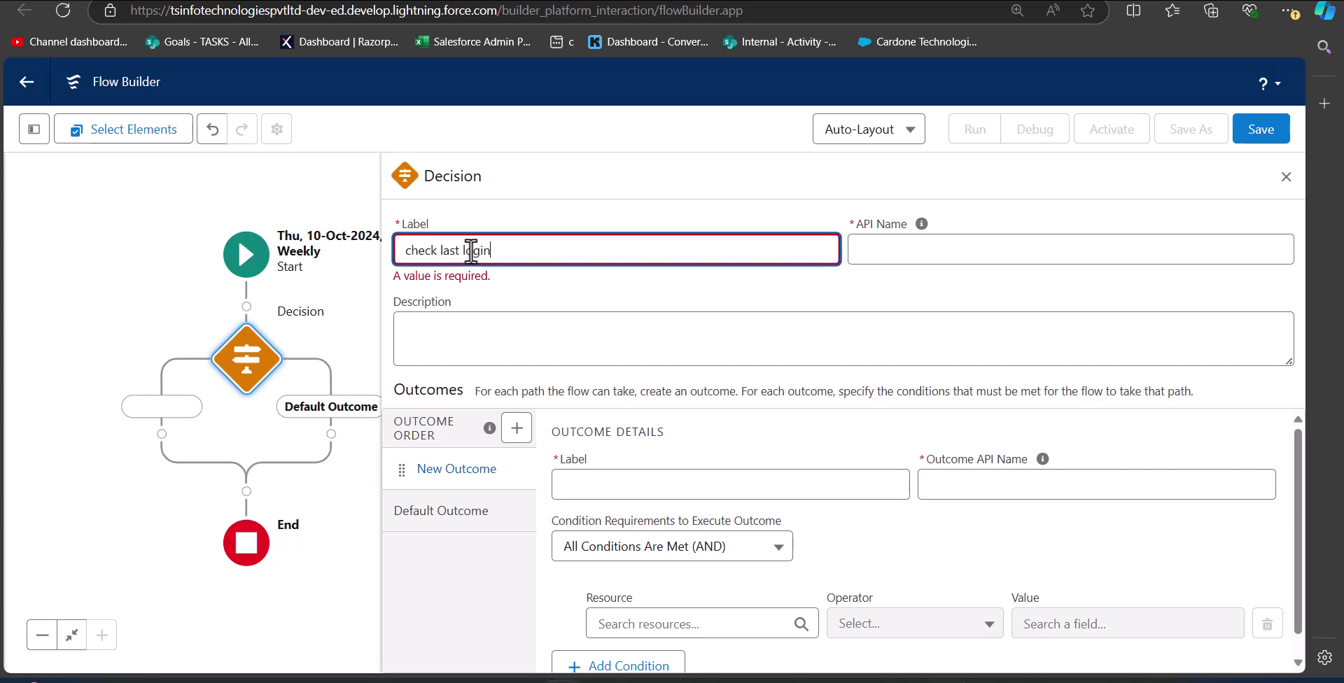
pyautogui.click(911, 252)
pyautogui.click(597, 218)
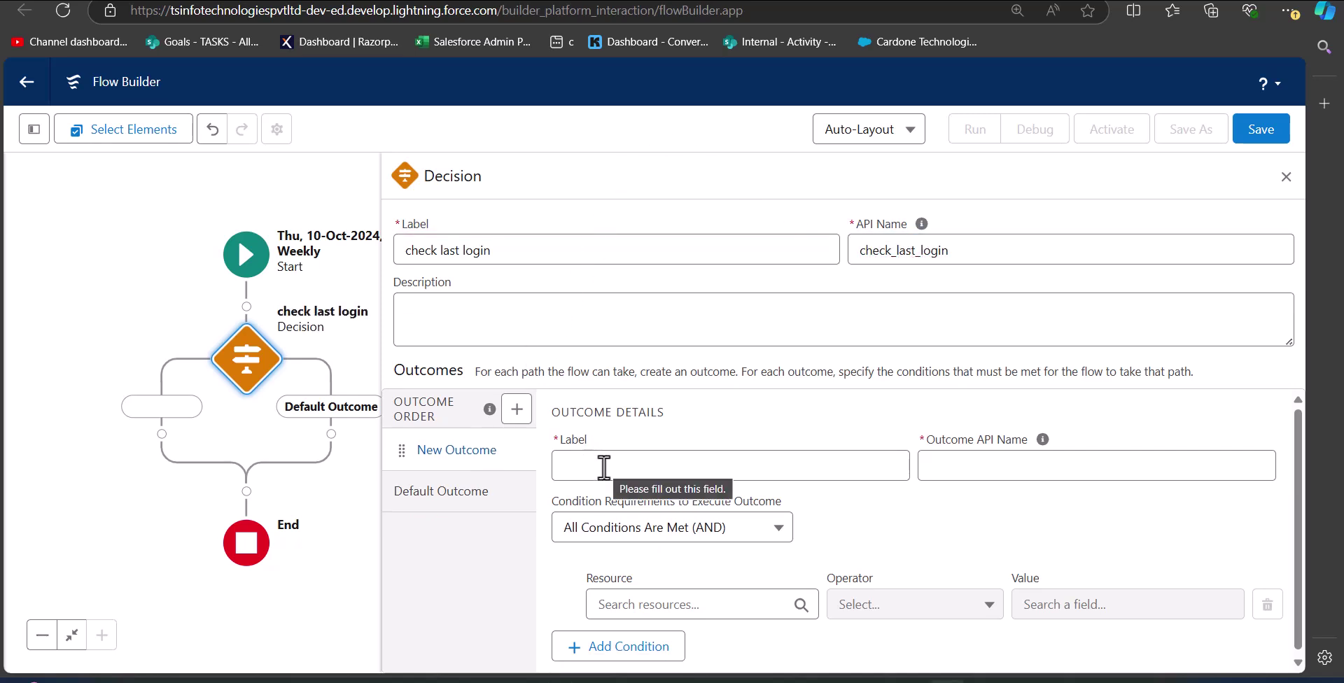
pyautogui.click(732, 465)
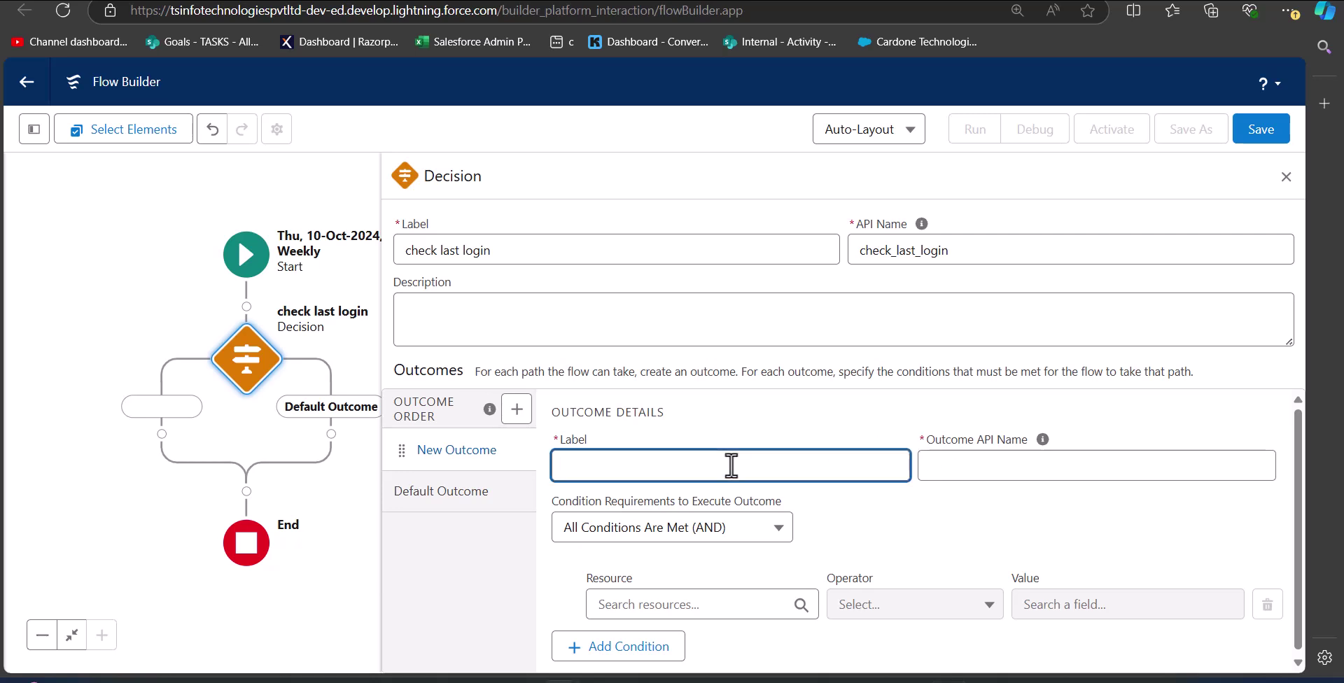
pyautogui.write('las')
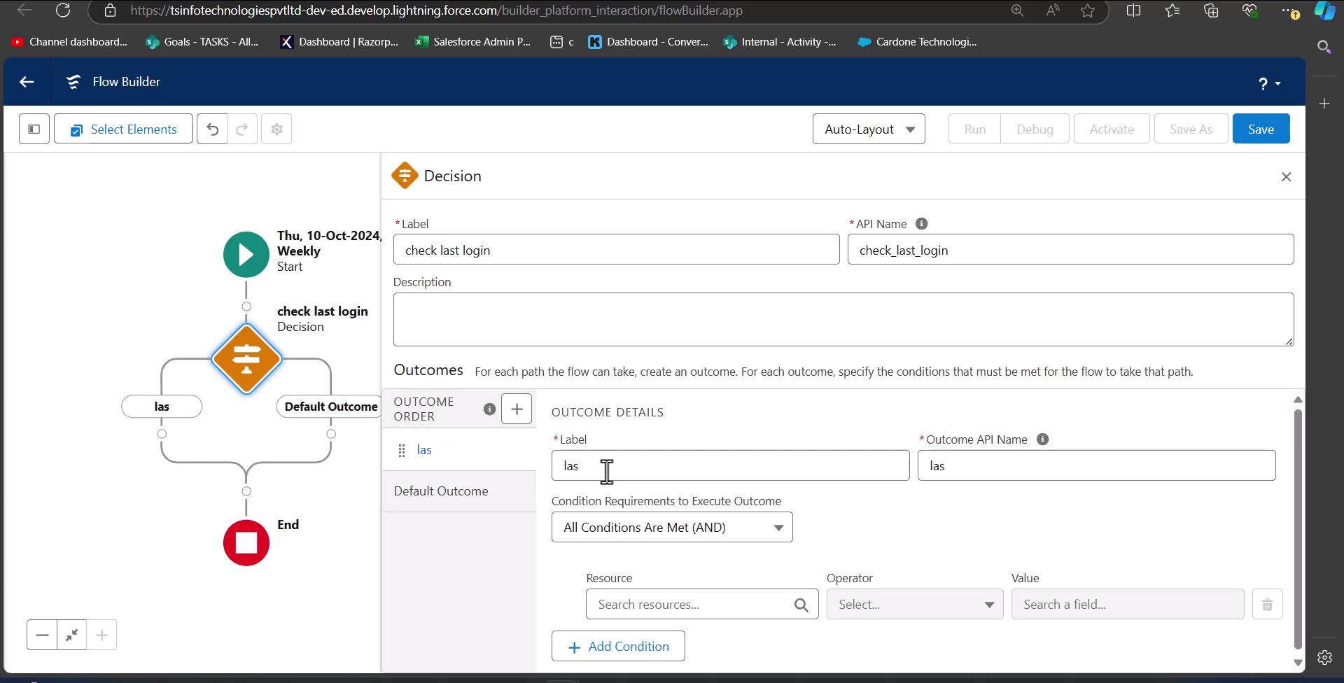
pyautogui.write('t login ')
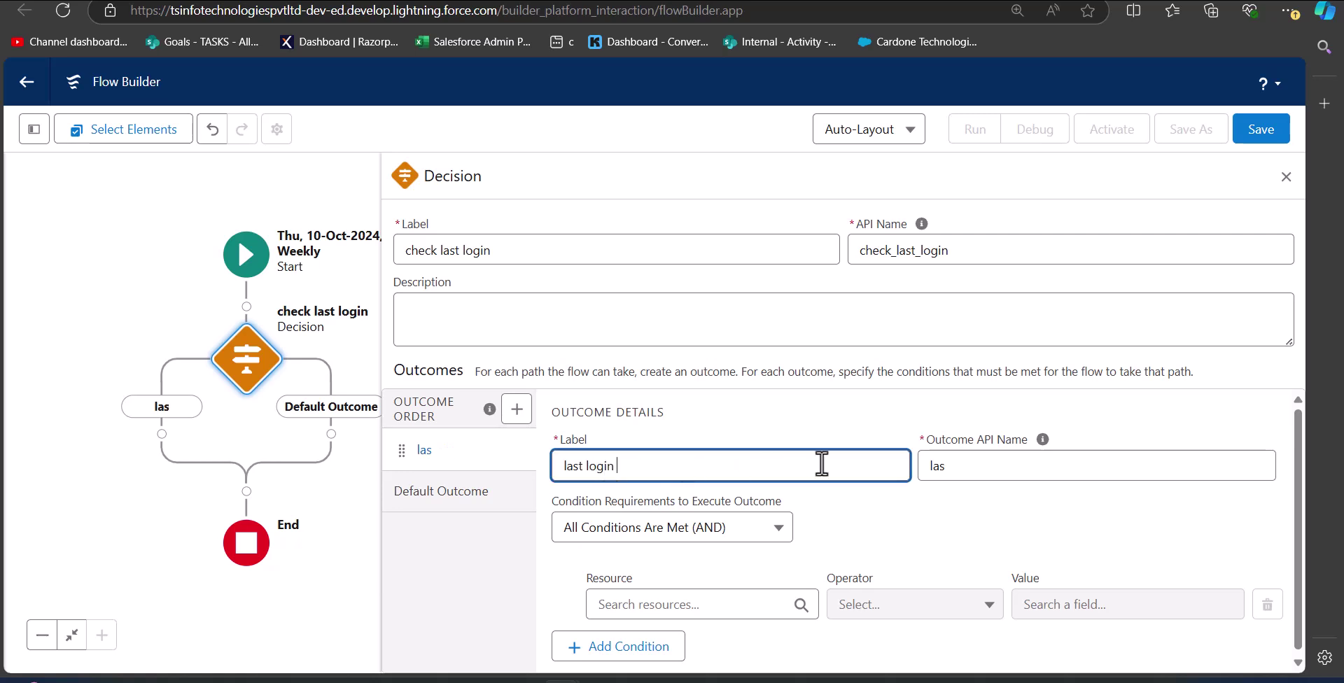
pyautogui.write('in 60 days')
pyautogui.press('Tab')
pyautogui.press('BackSpace')
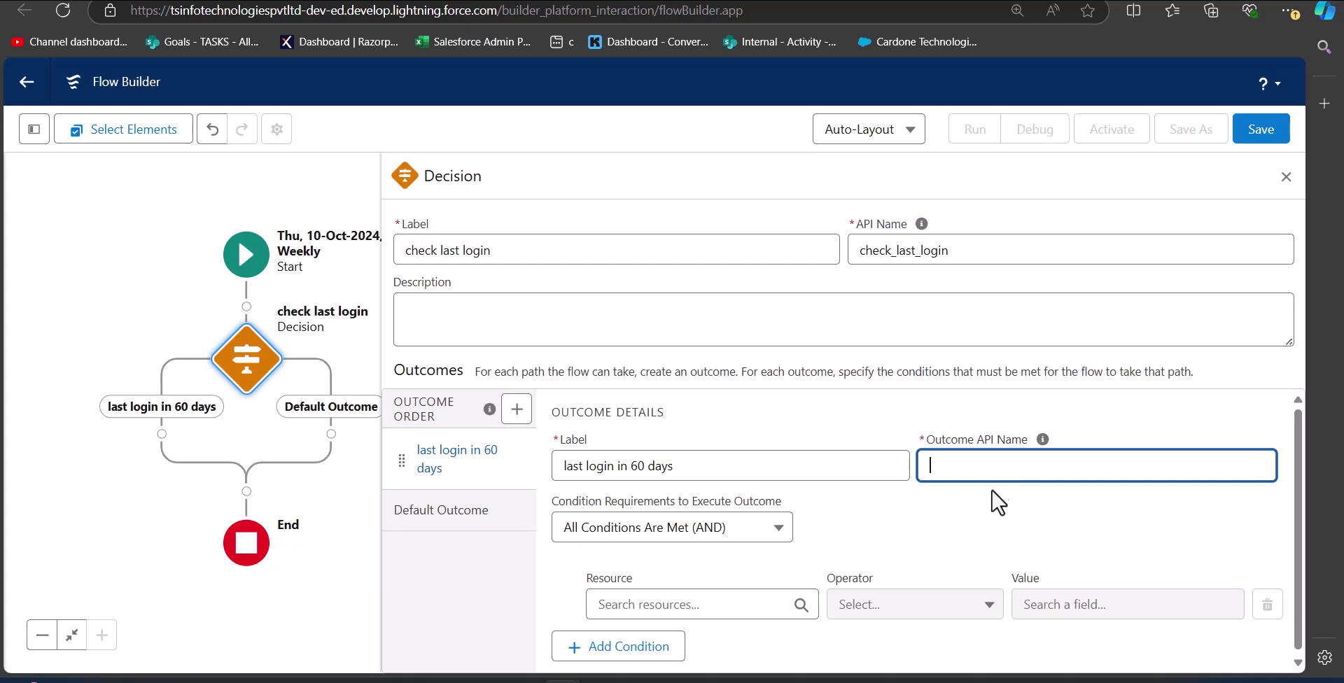
# Set the outcome condition to Triggering User Last Login Less Than or Equal last_login
pyautogui.click(675, 608)
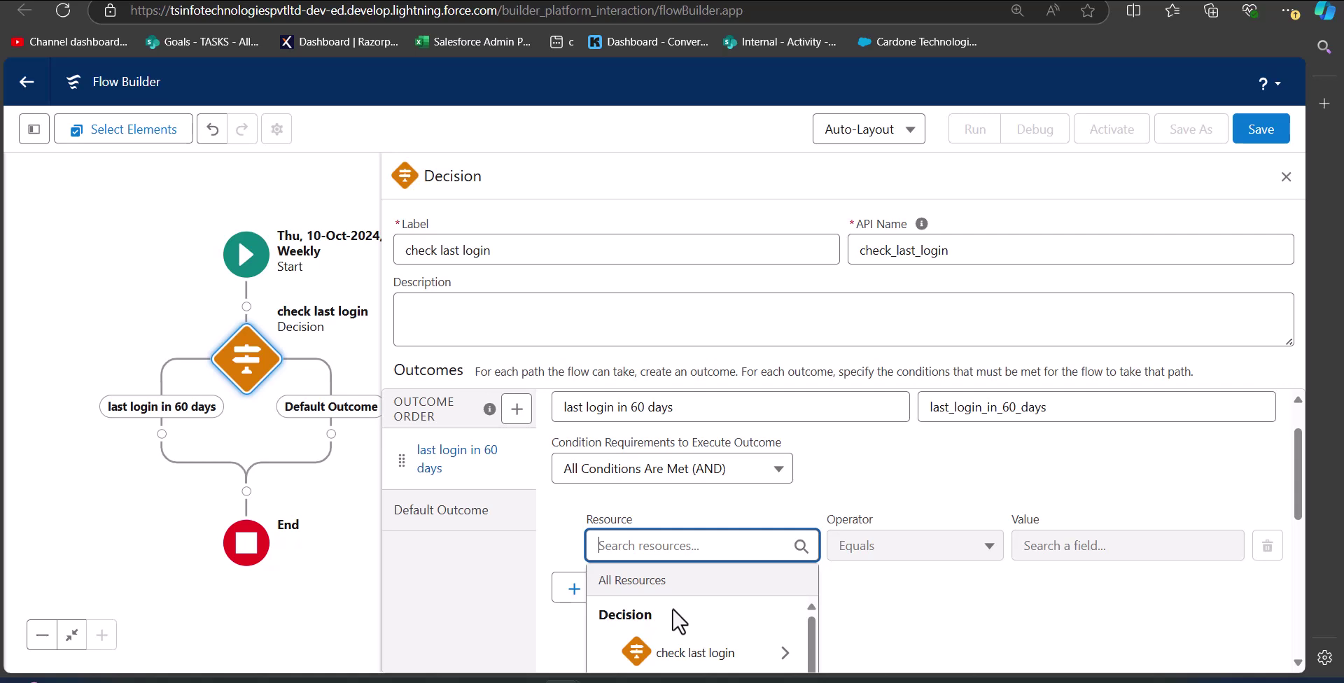
pyautogui.write('rec')
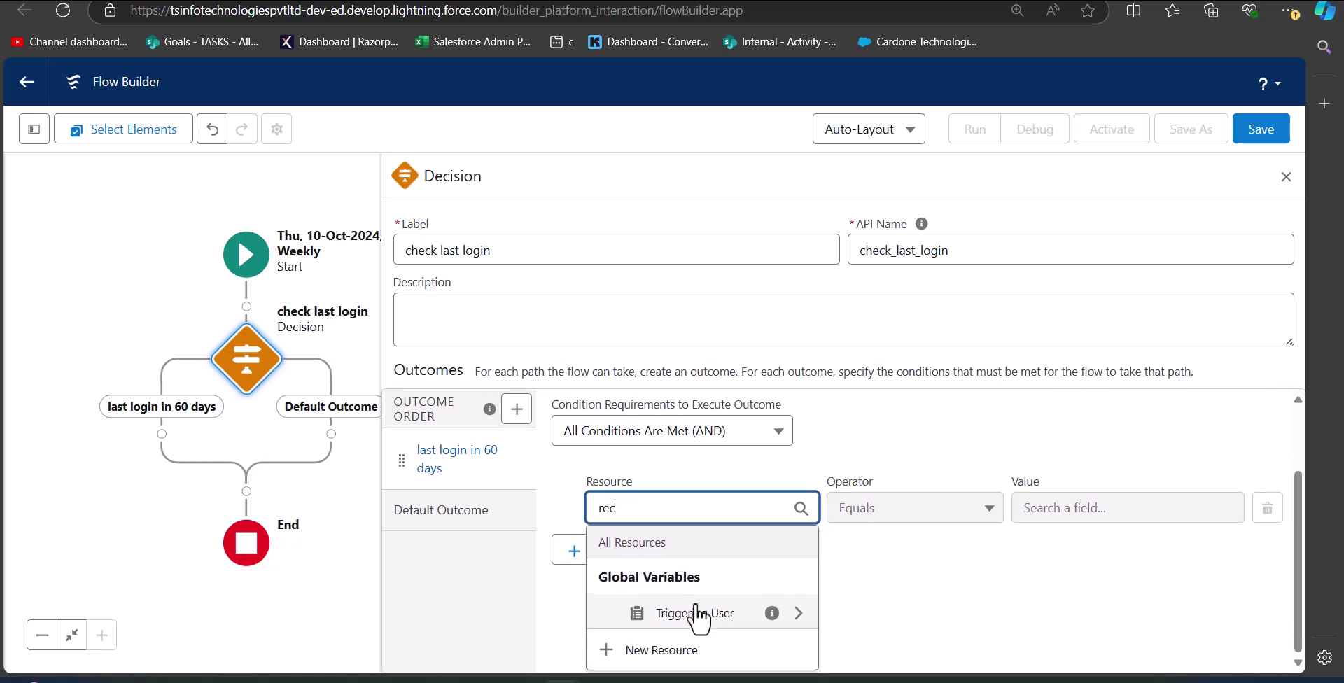
pyautogui.click(706, 615)
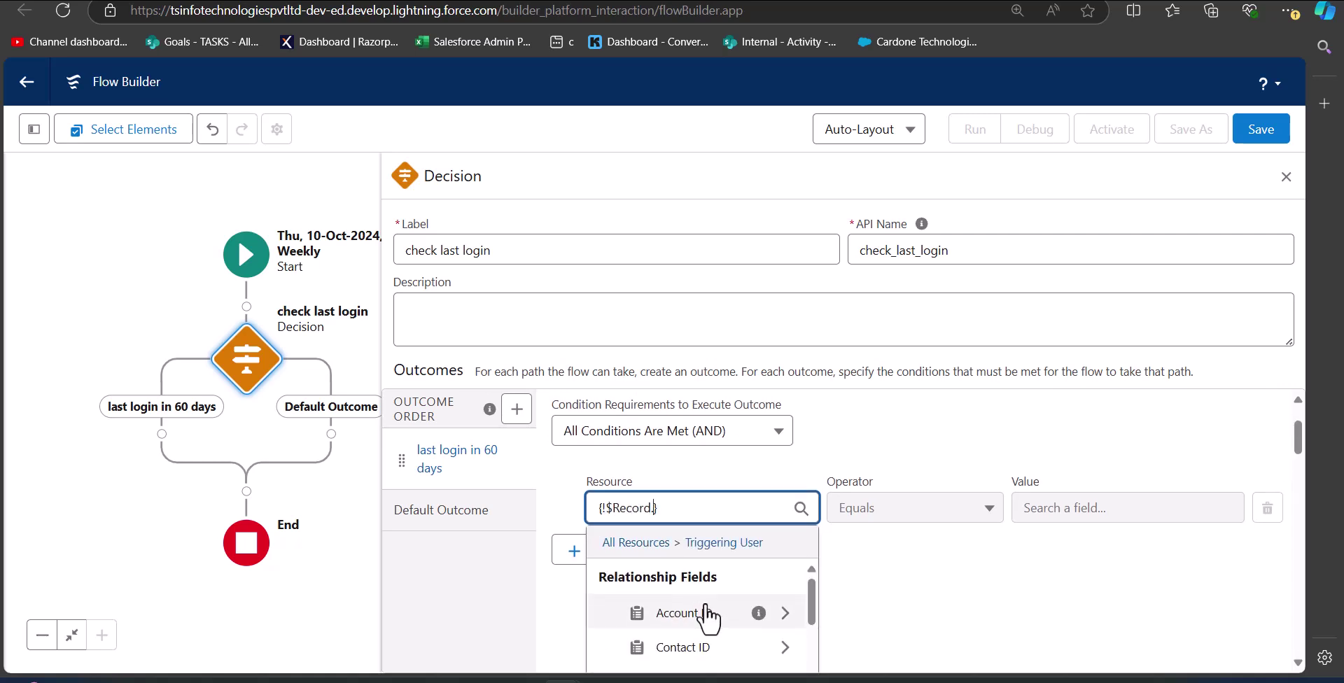
pyautogui.write('last')
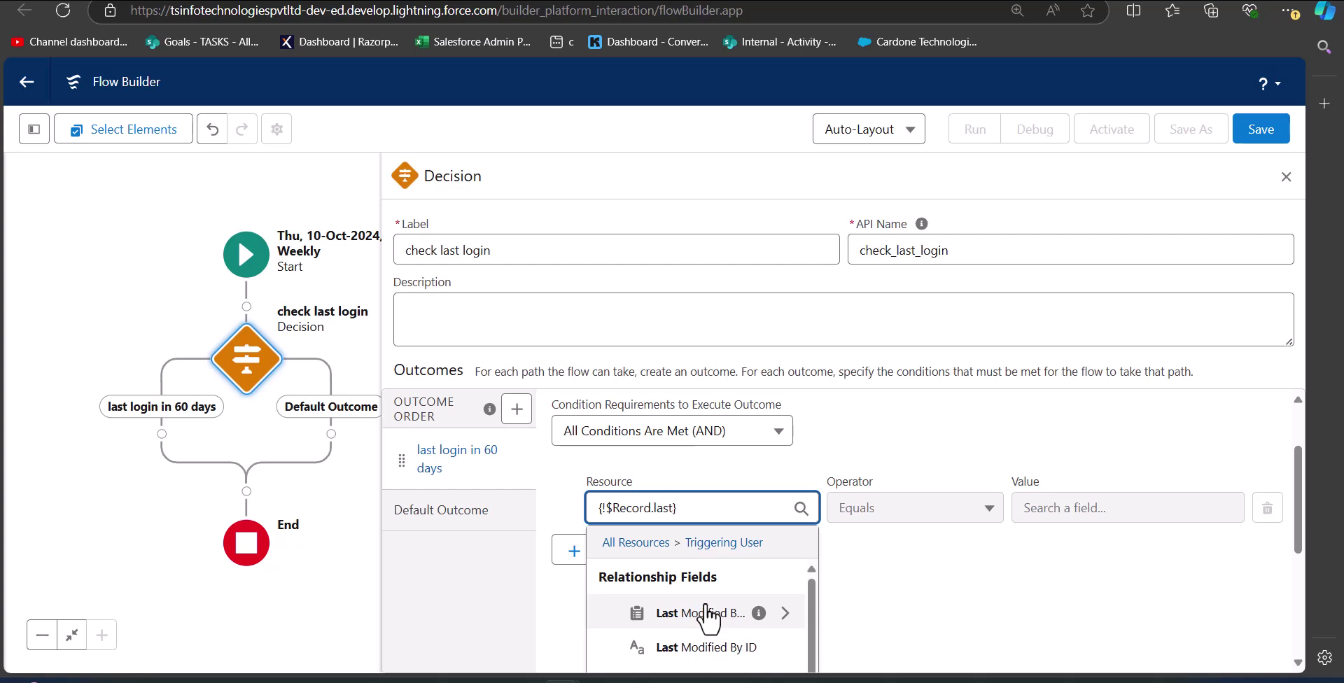
pyautogui.click(708, 616)
pyautogui.click(939, 604)
pyautogui.click(936, 607)
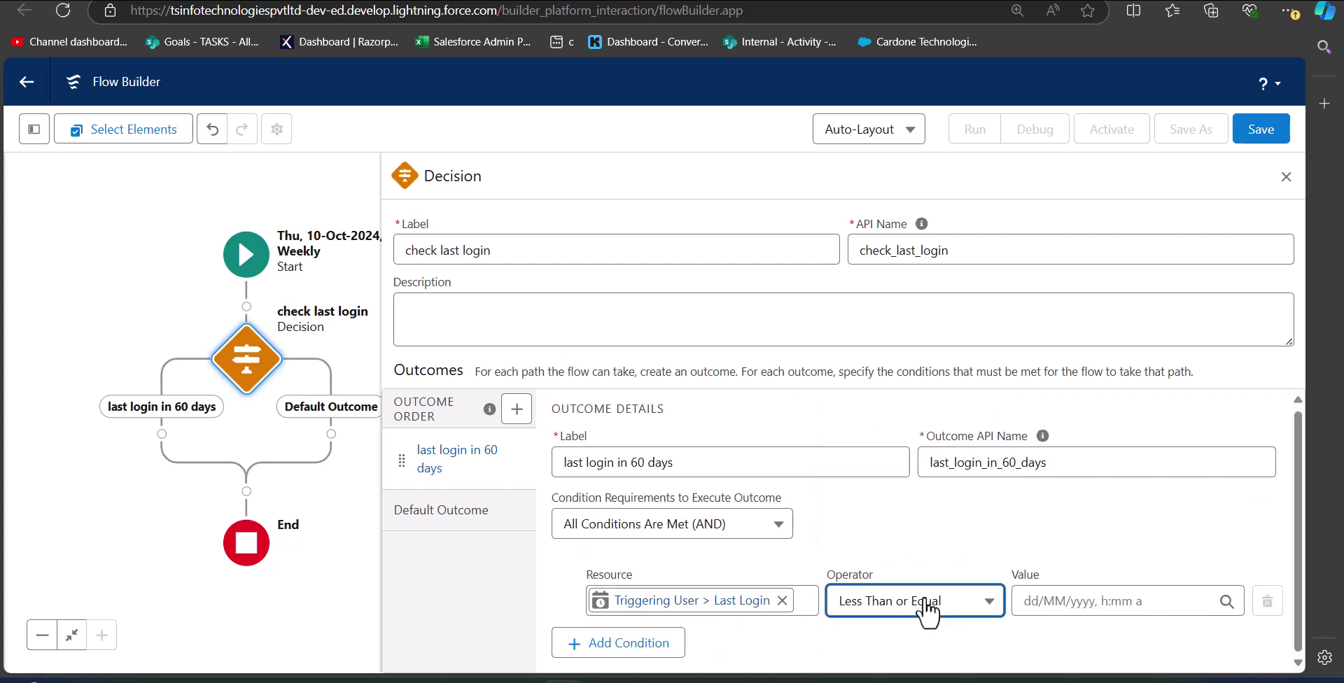
pyautogui.click(1050, 607)
pyautogui.write('las')
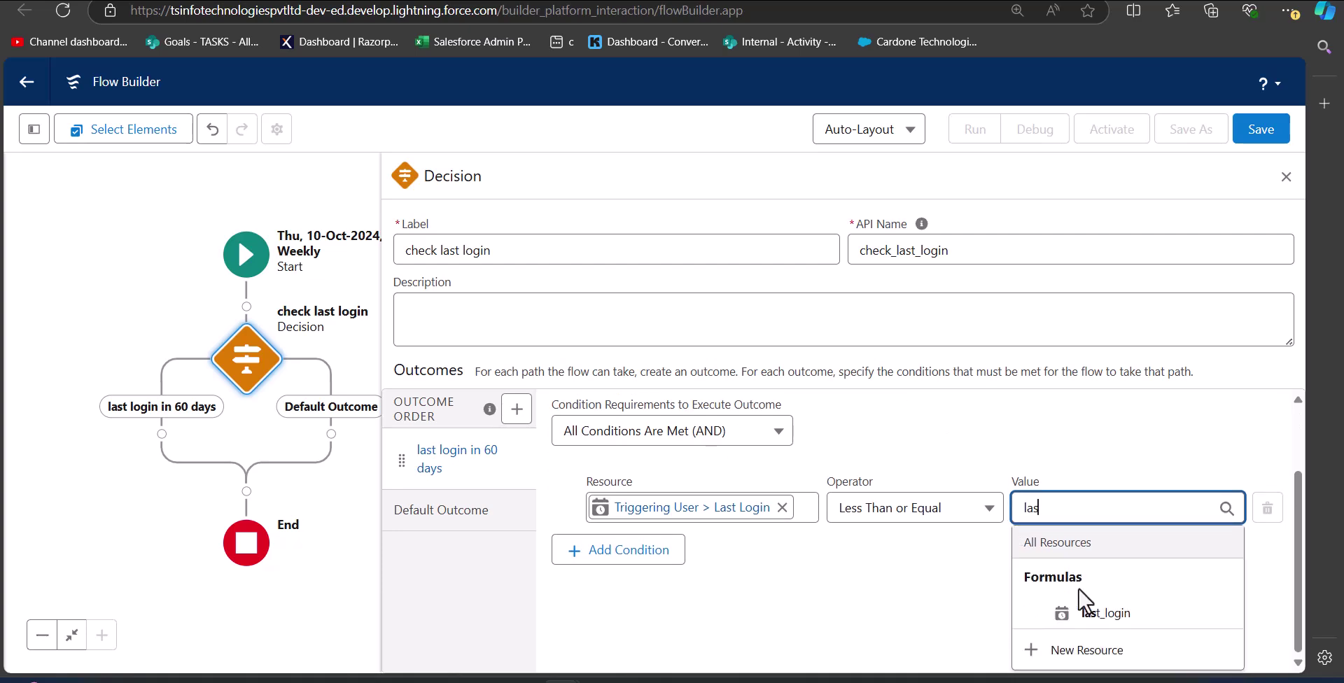
pyautogui.click(1044, 621)
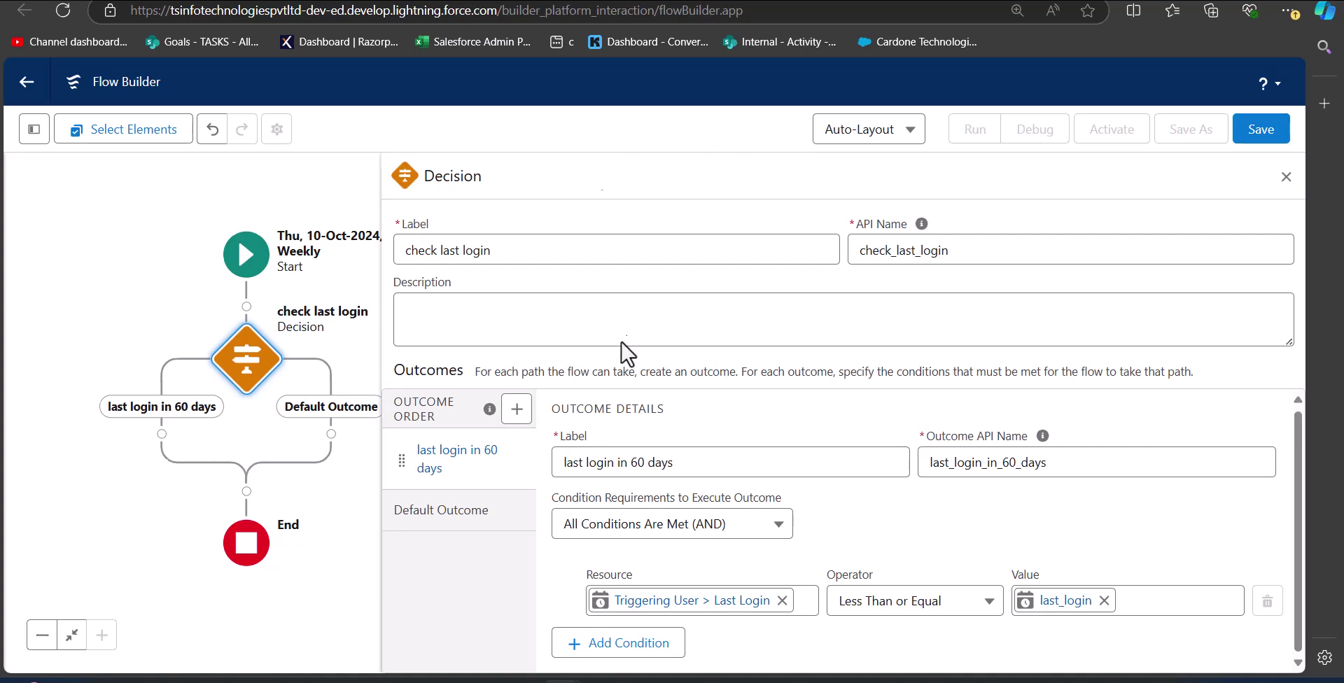
pyautogui.press('Escape')
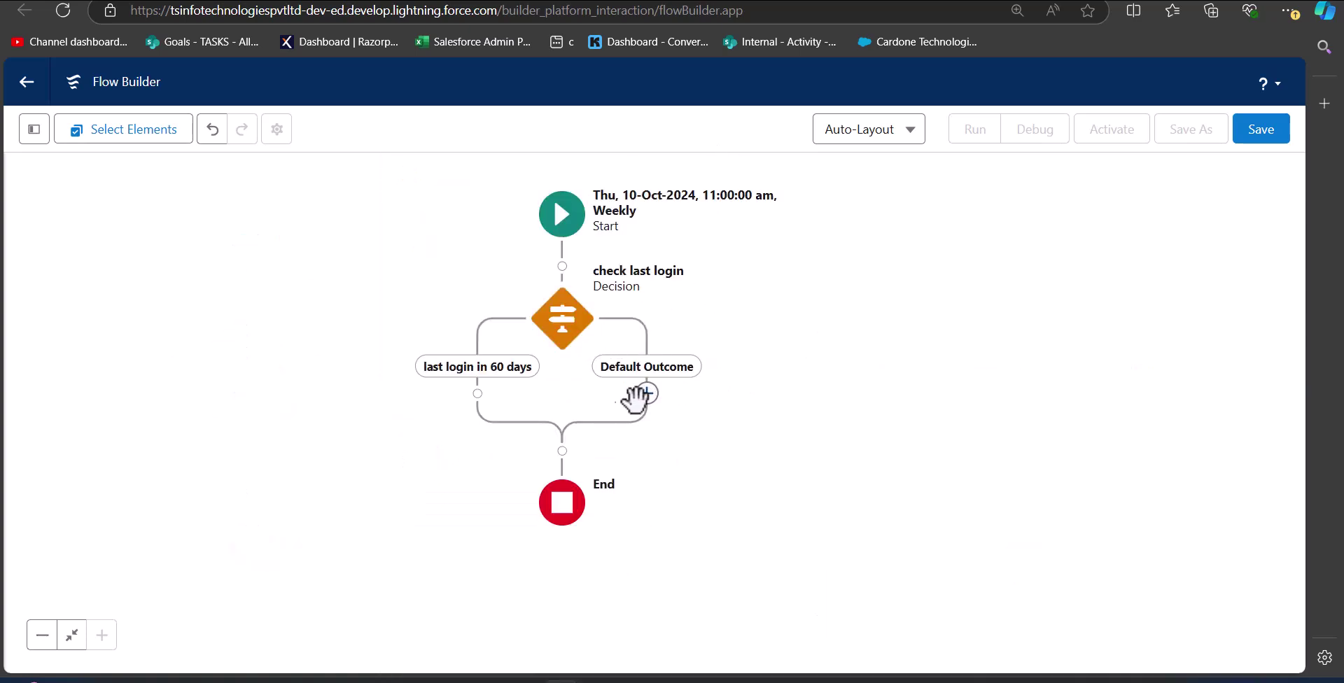
# Add an Assignment labelled 'Update User status' on the 'last login in 60 days' branch
pyautogui.click(477, 393)
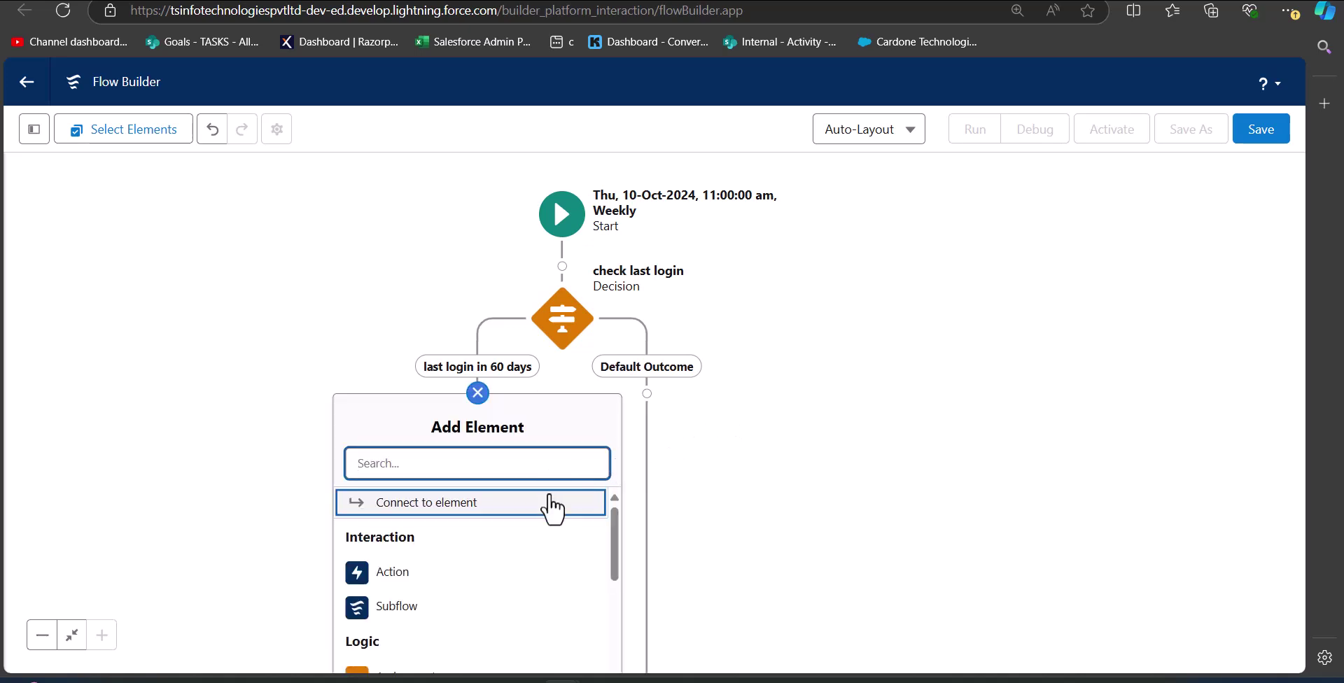
pyautogui.scroll(-3, 552, 509)
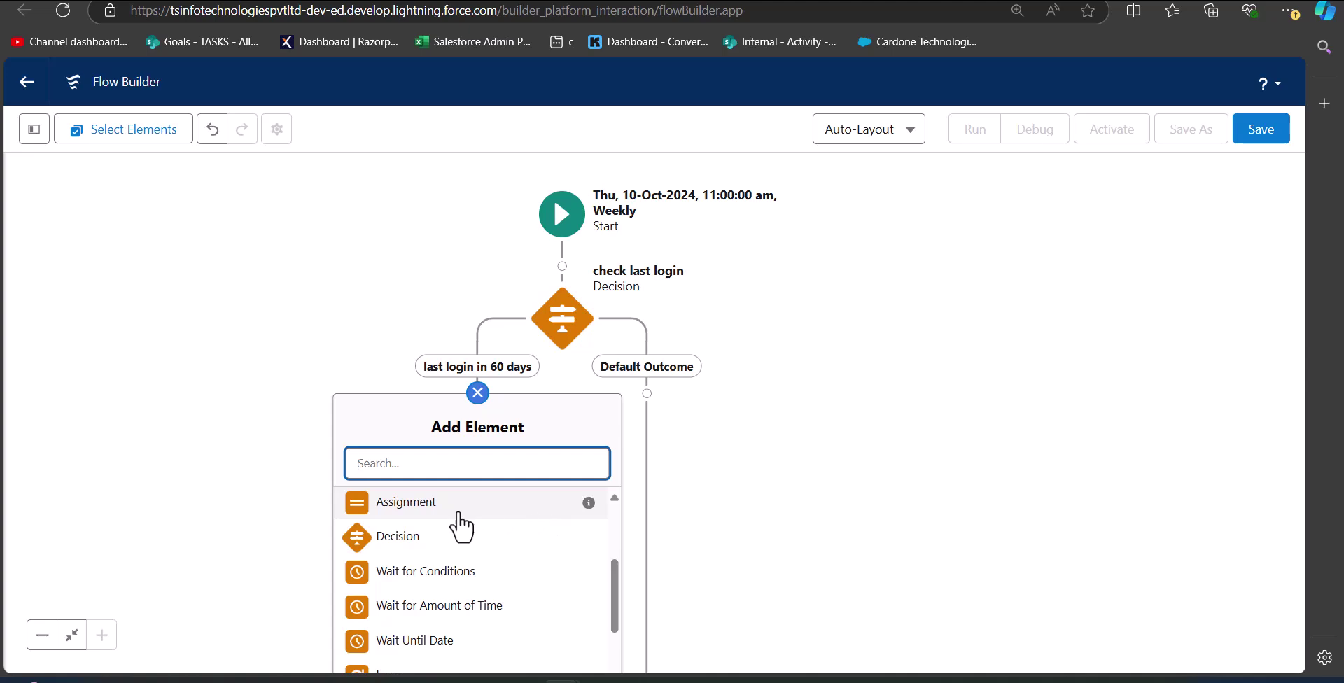
pyautogui.click(451, 521)
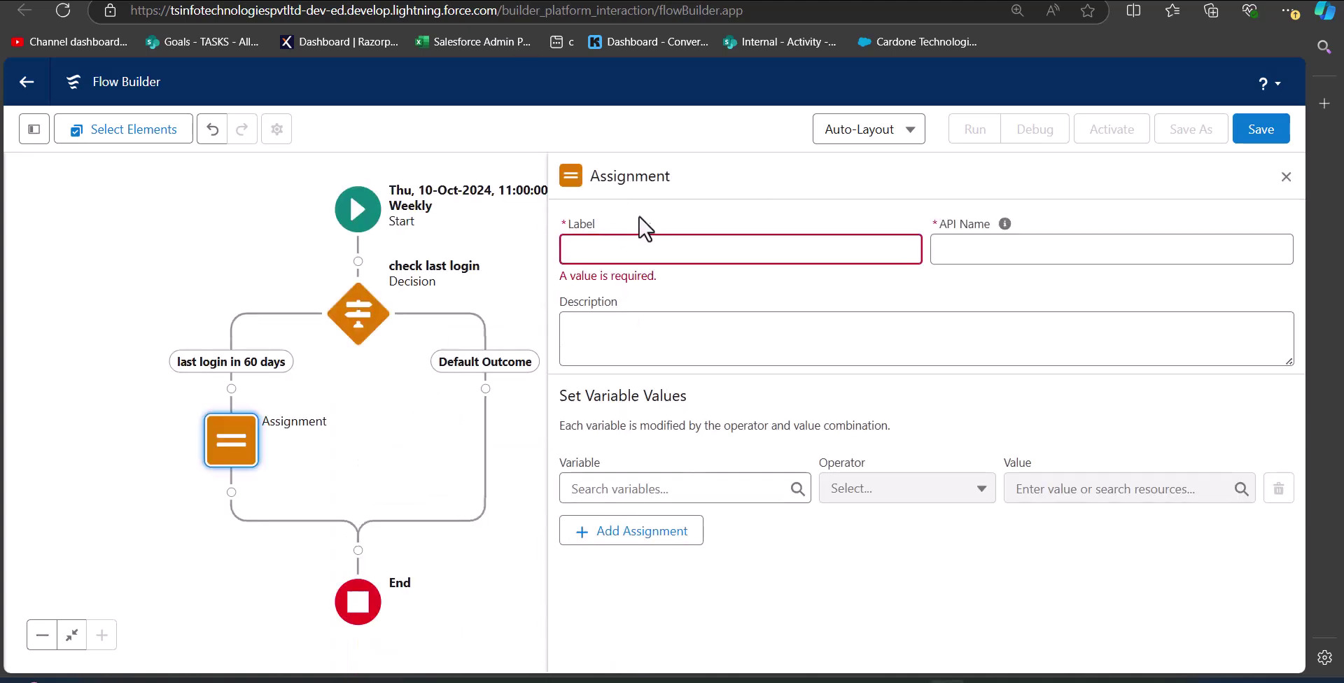
pyautogui.click(650, 258)
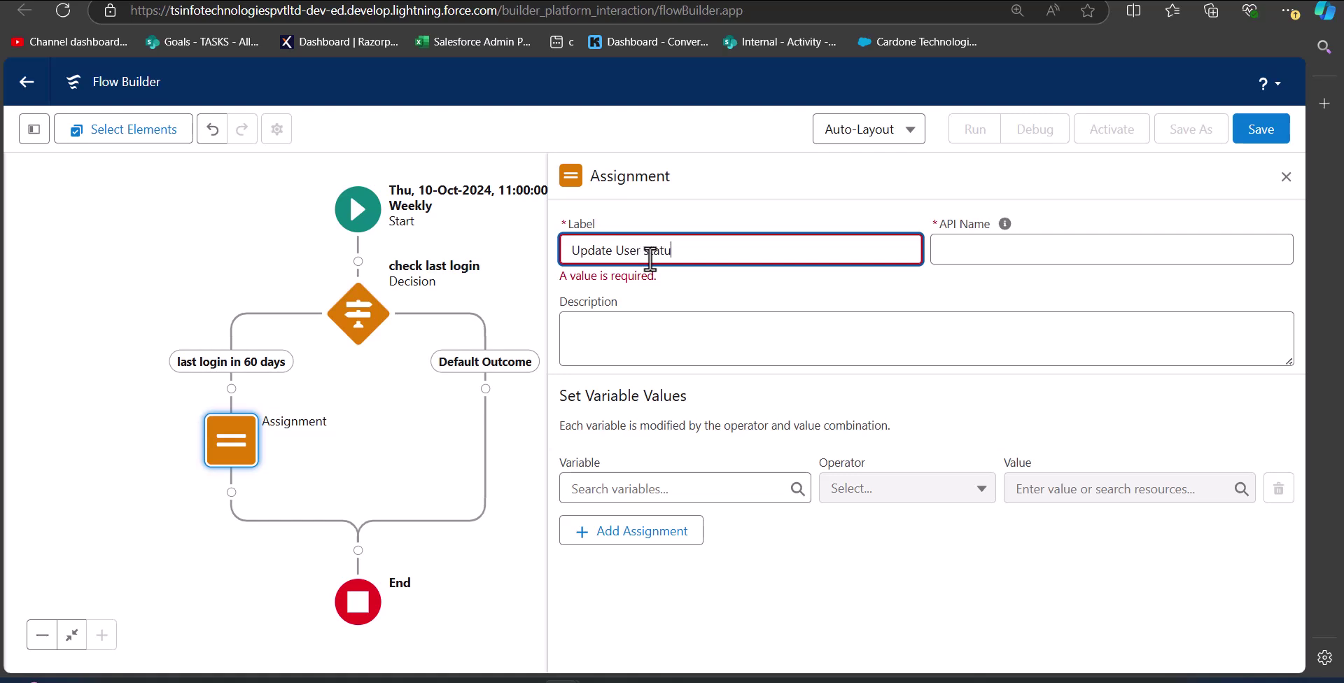
pyautogui.click(993, 255)
pyautogui.click(991, 297)
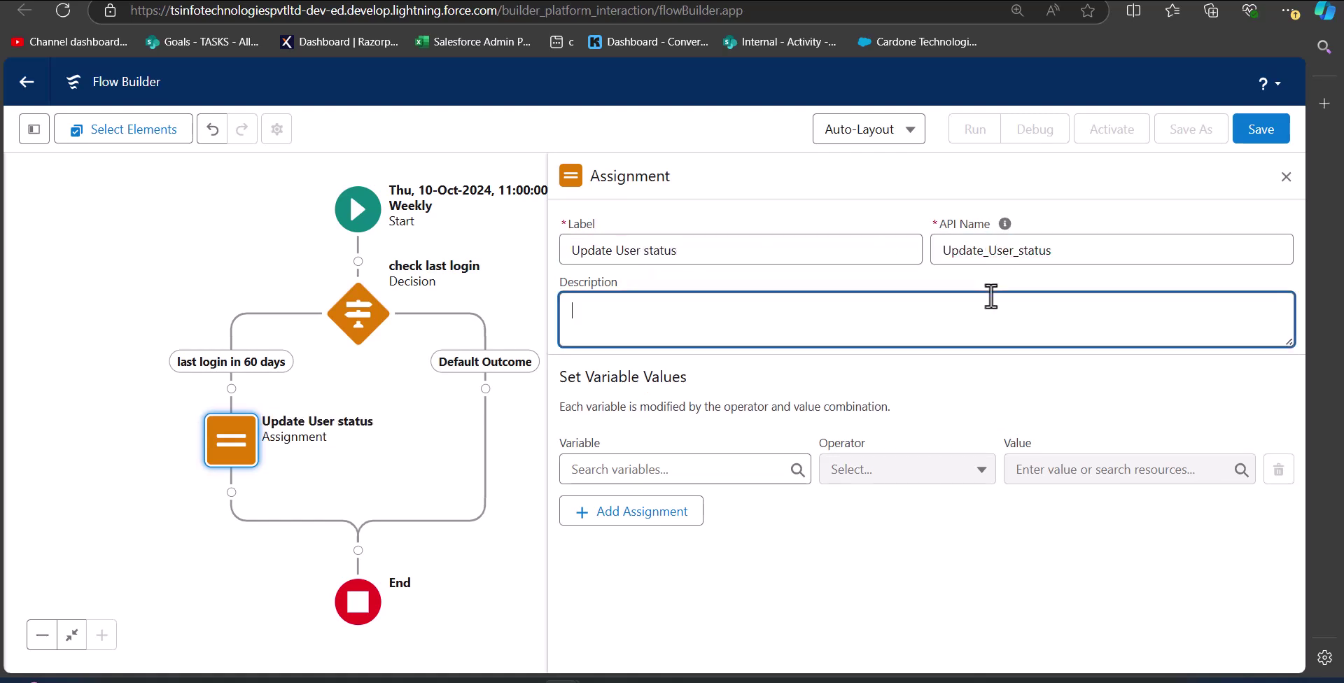
# Assign $GlobalConstant.False to the $Record > Active field
pyautogui.click(670, 469)
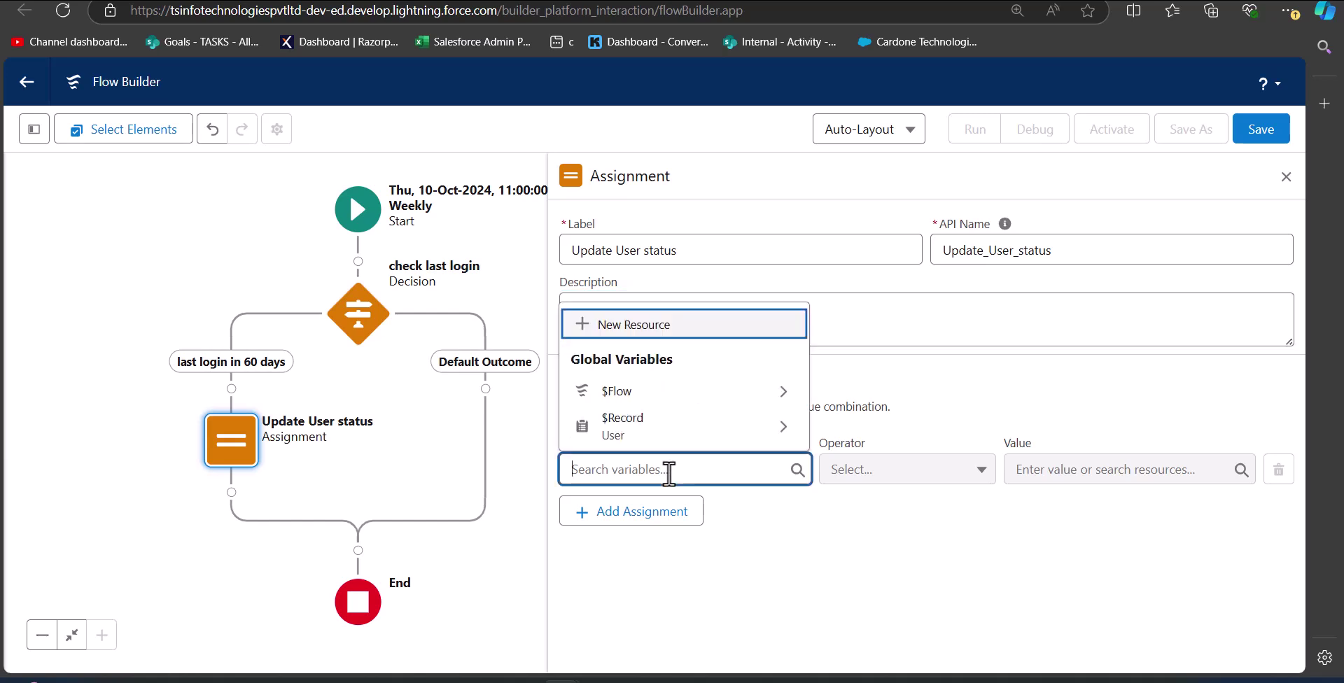
pyautogui.write('rec')
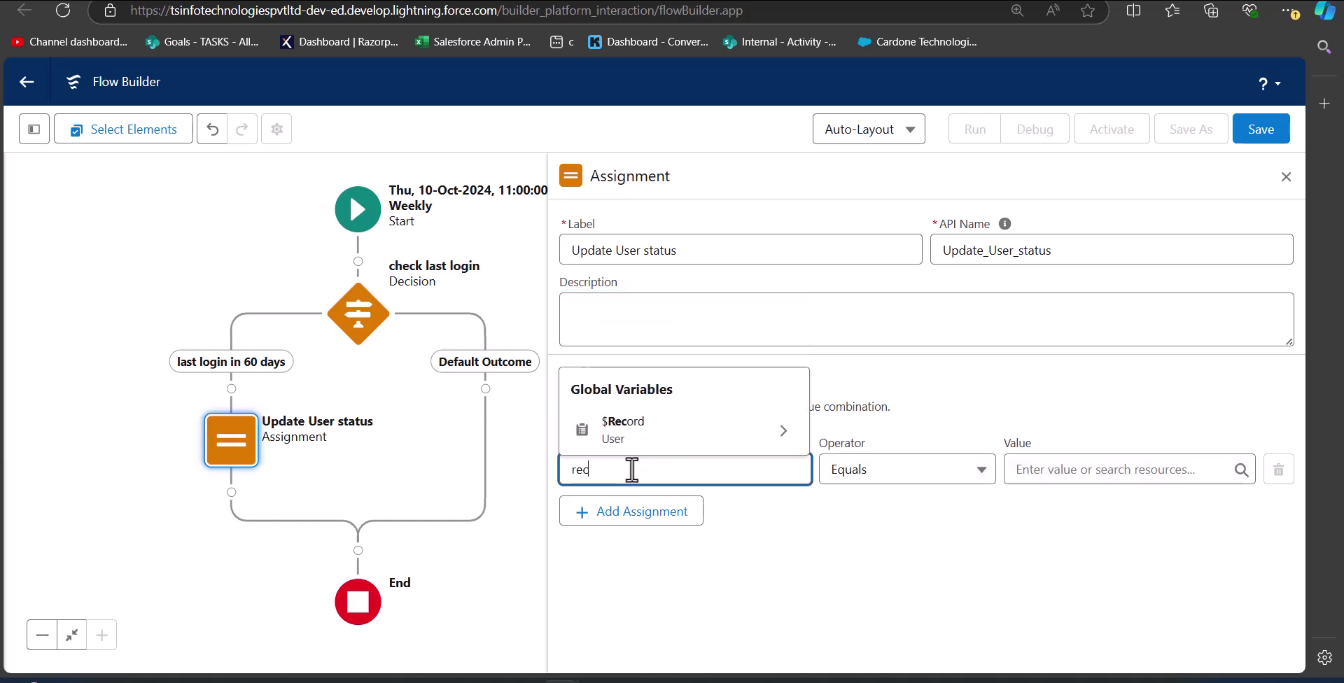
pyautogui.click(647, 429)
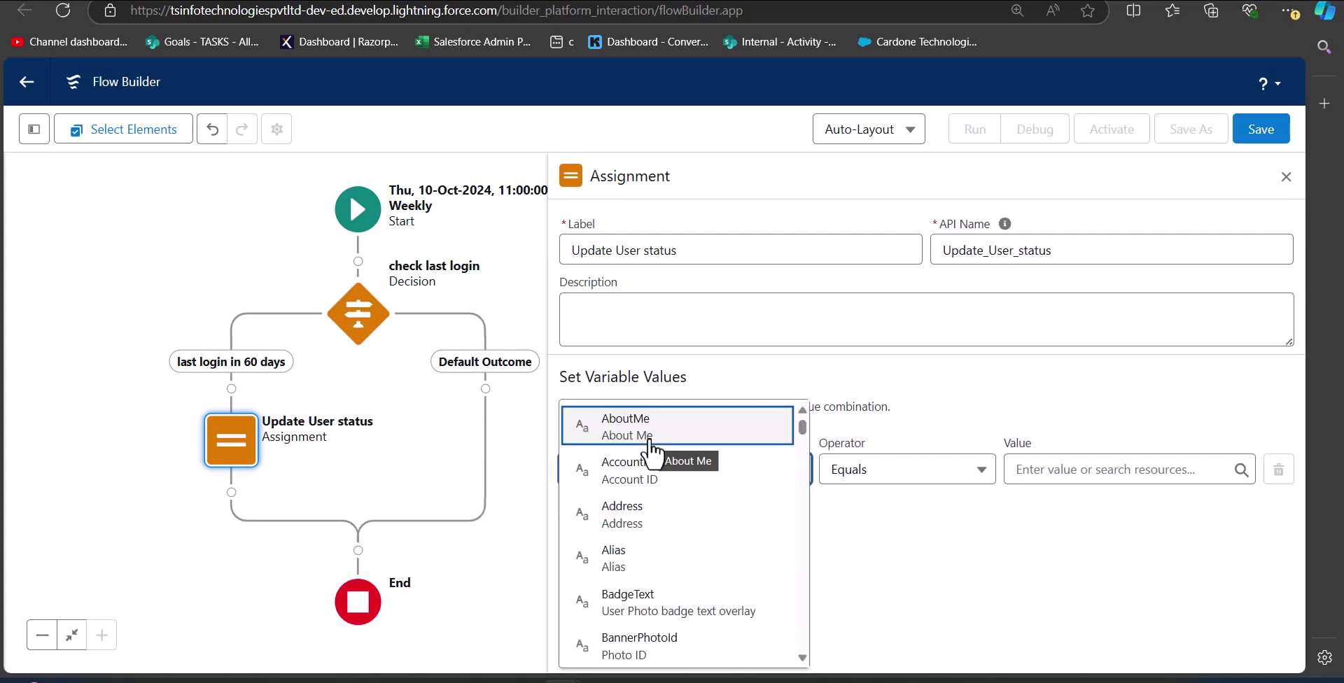
pyautogui.write('is')
pyautogui.click(651, 558)
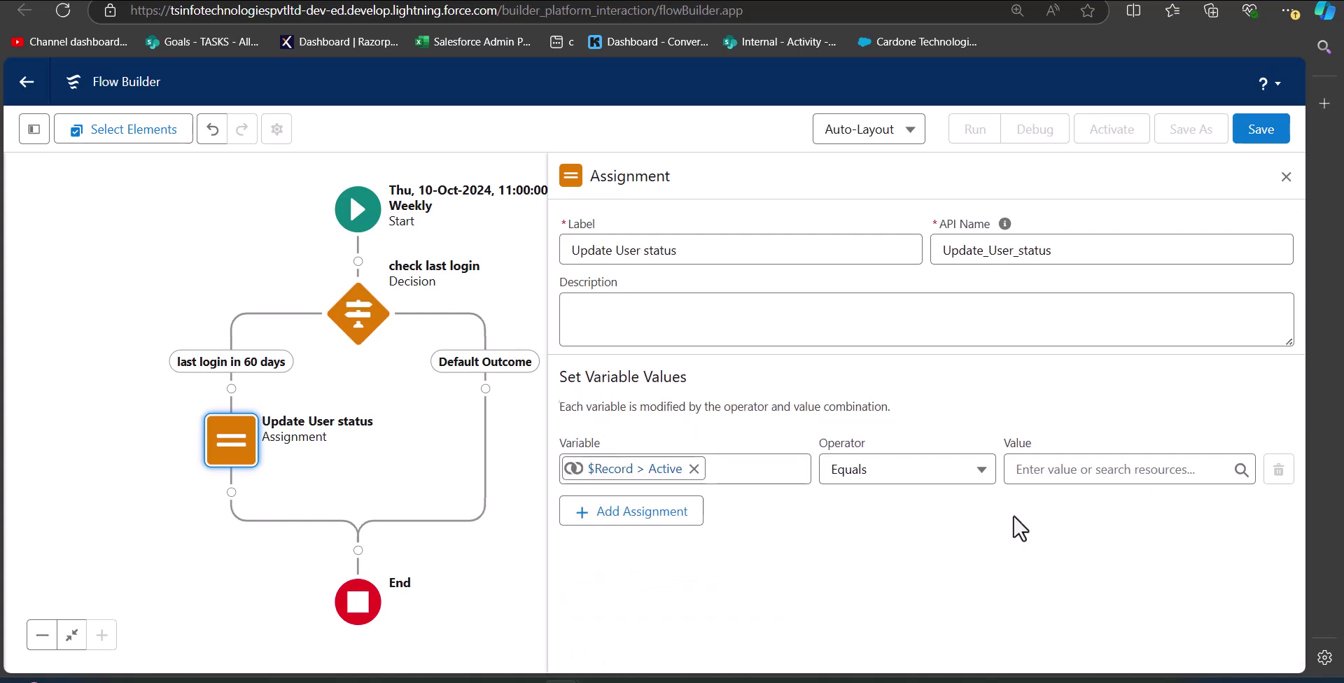
pyautogui.click(1111, 469)
pyautogui.write('fa')
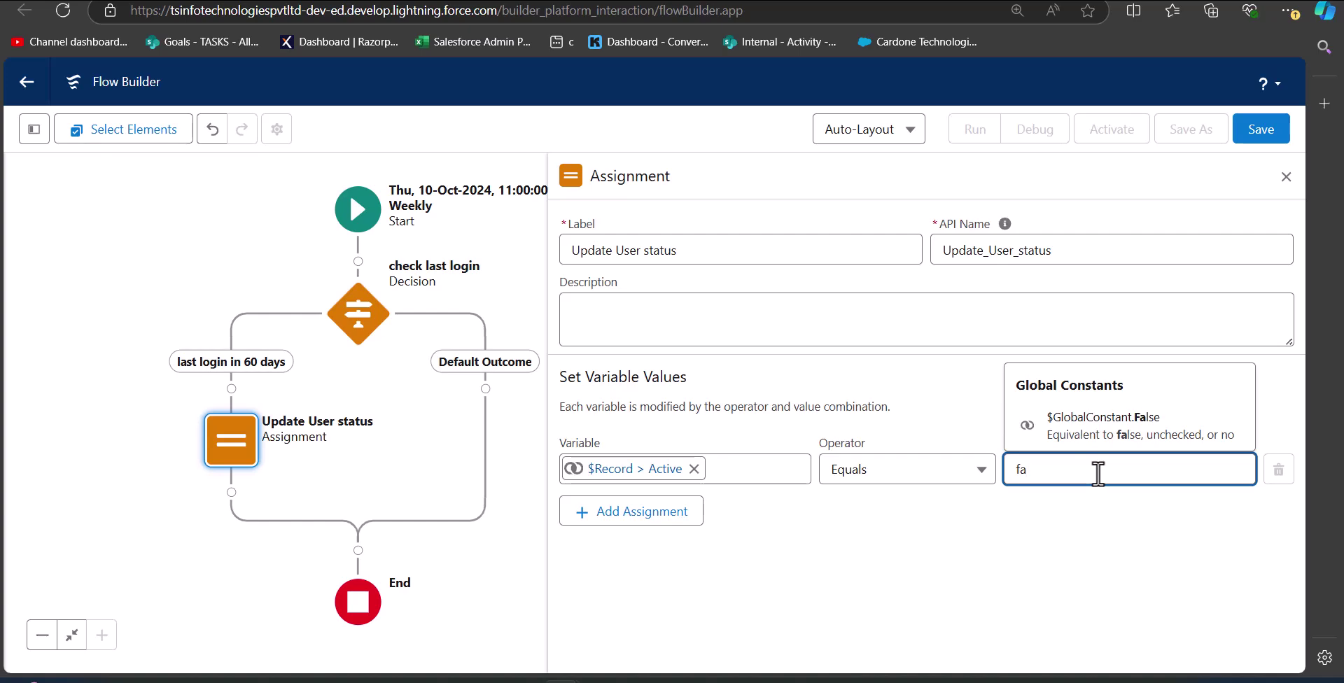
pyautogui.click(889, 527)
pyautogui.click(1052, 464)
pyautogui.write('fa')
pyautogui.press('Return')
pyautogui.click(1286, 177)
pyautogui.moveTo(696, 318); pyautogui.dragTo(960, 239)
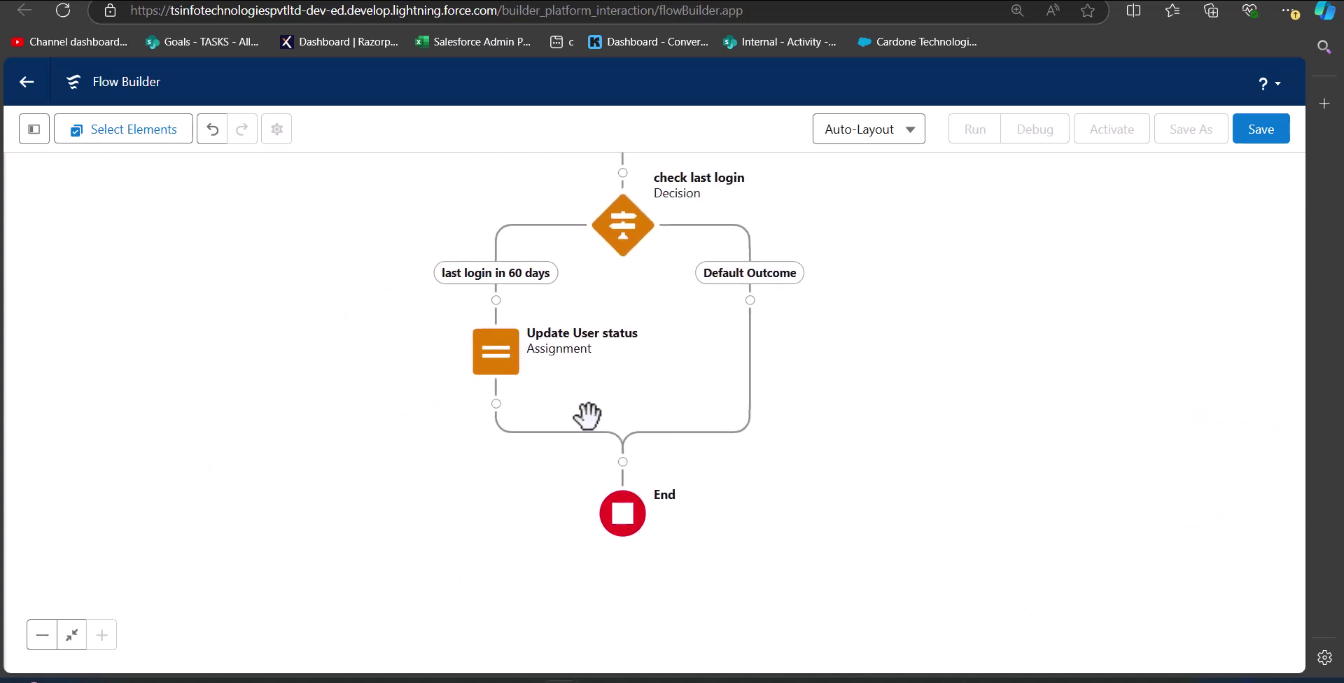
# Add an Update Records element labelled 'Deactivate the User' after the assignment
pyautogui.click(497, 406)
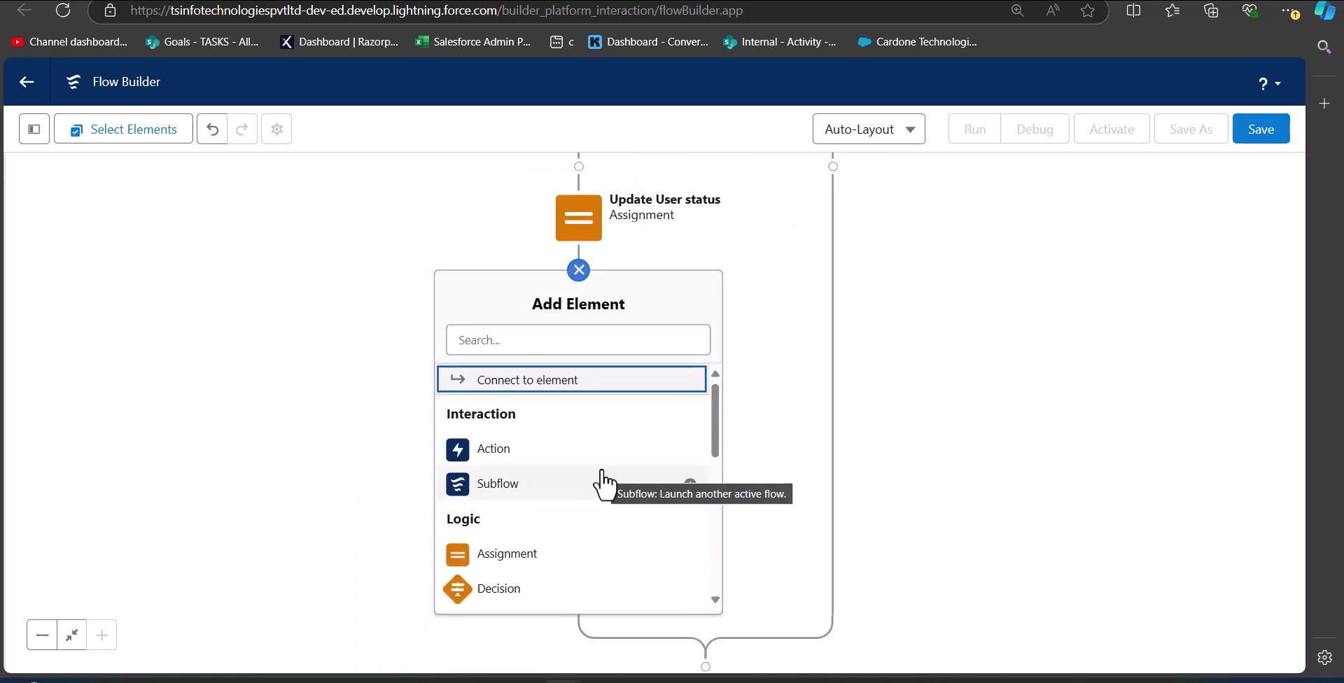
pyautogui.scroll(-6, 618, 481)
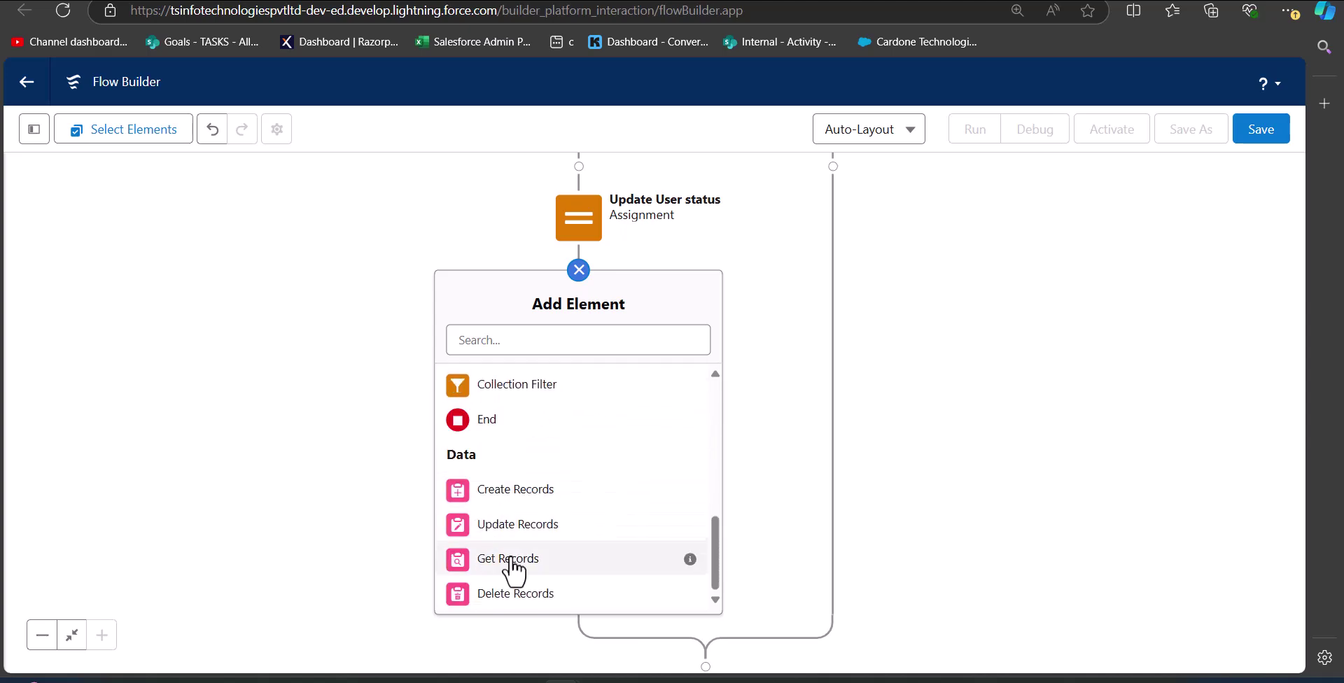
pyautogui.click(518, 538)
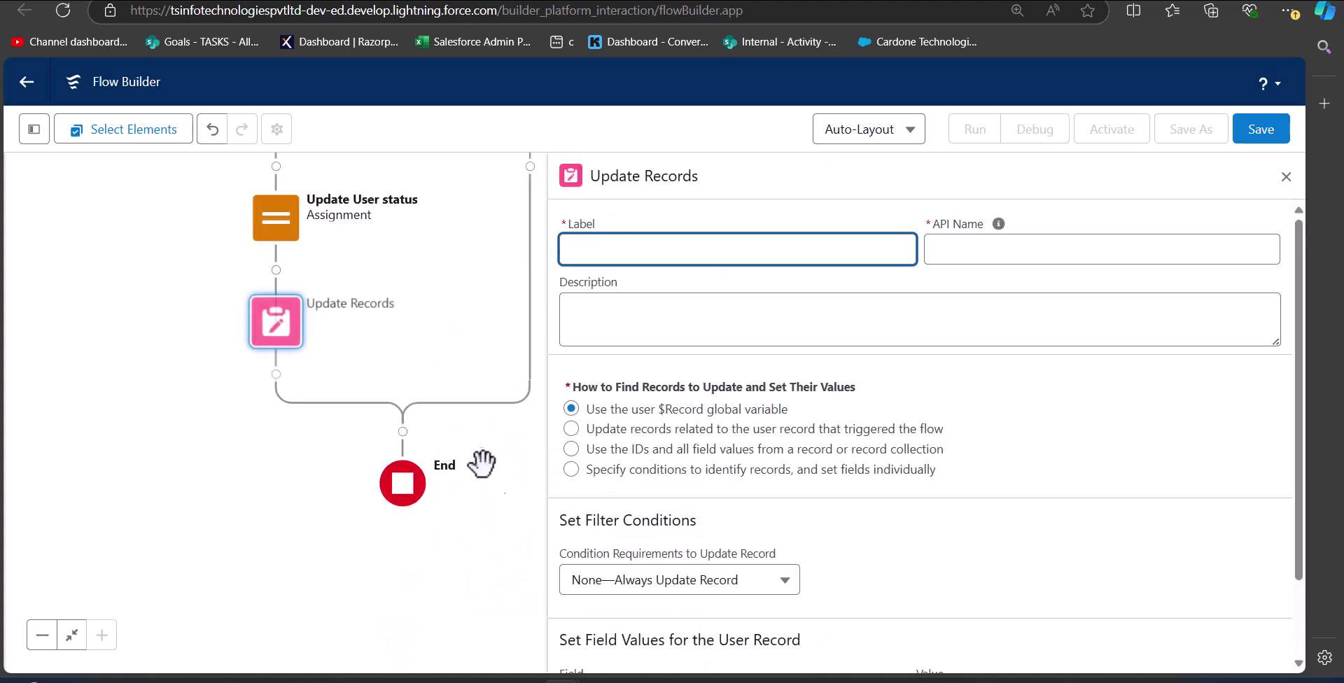
pyautogui.click(614, 253)
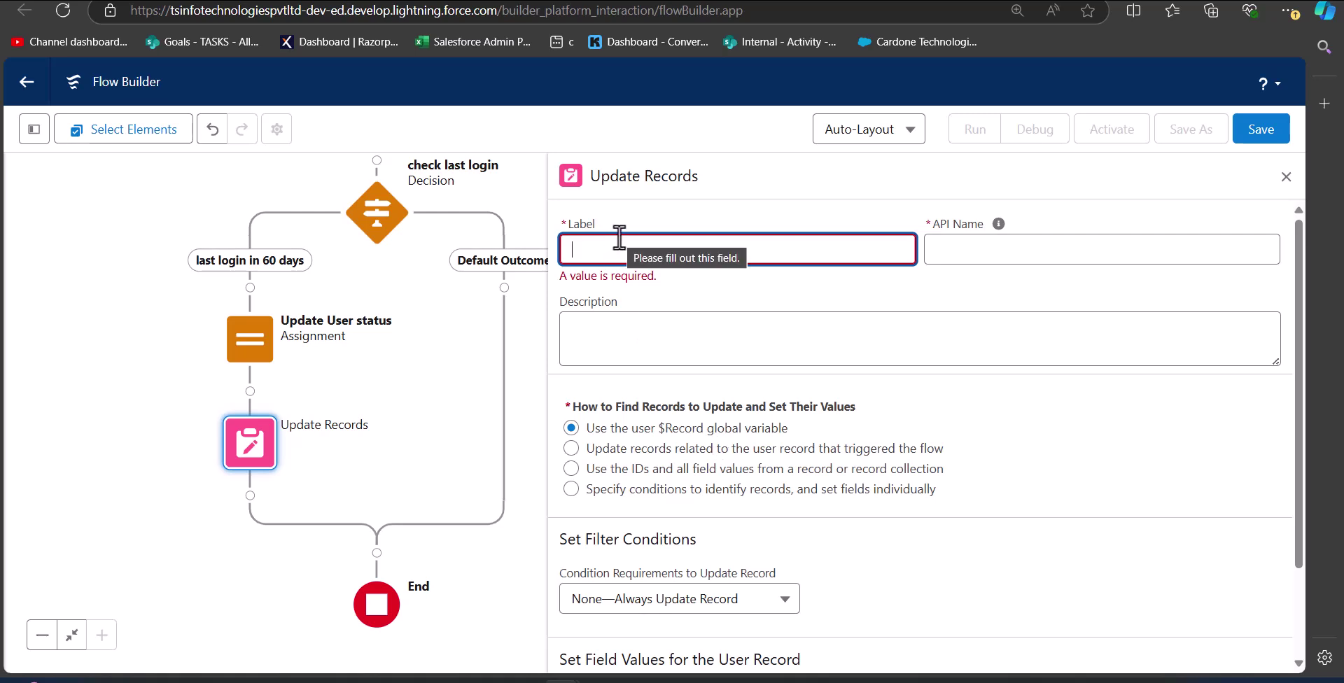
pyautogui.write('Deactiva')
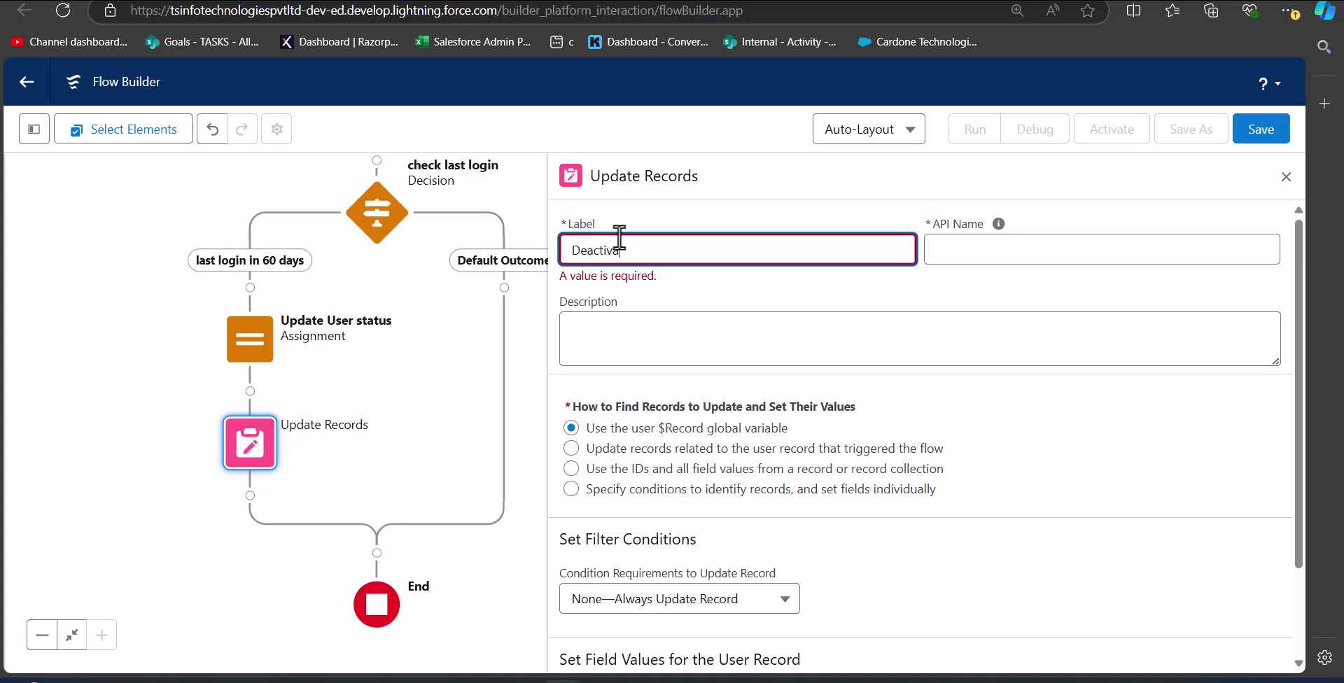
pyautogui.write('te hte')
pyautogui.press('BackSpace')
pyautogui.press('BackSpace')
pyautogui.press('BackSpace')
pyautogui.press('BackSpace')
pyautogui.write('the User')
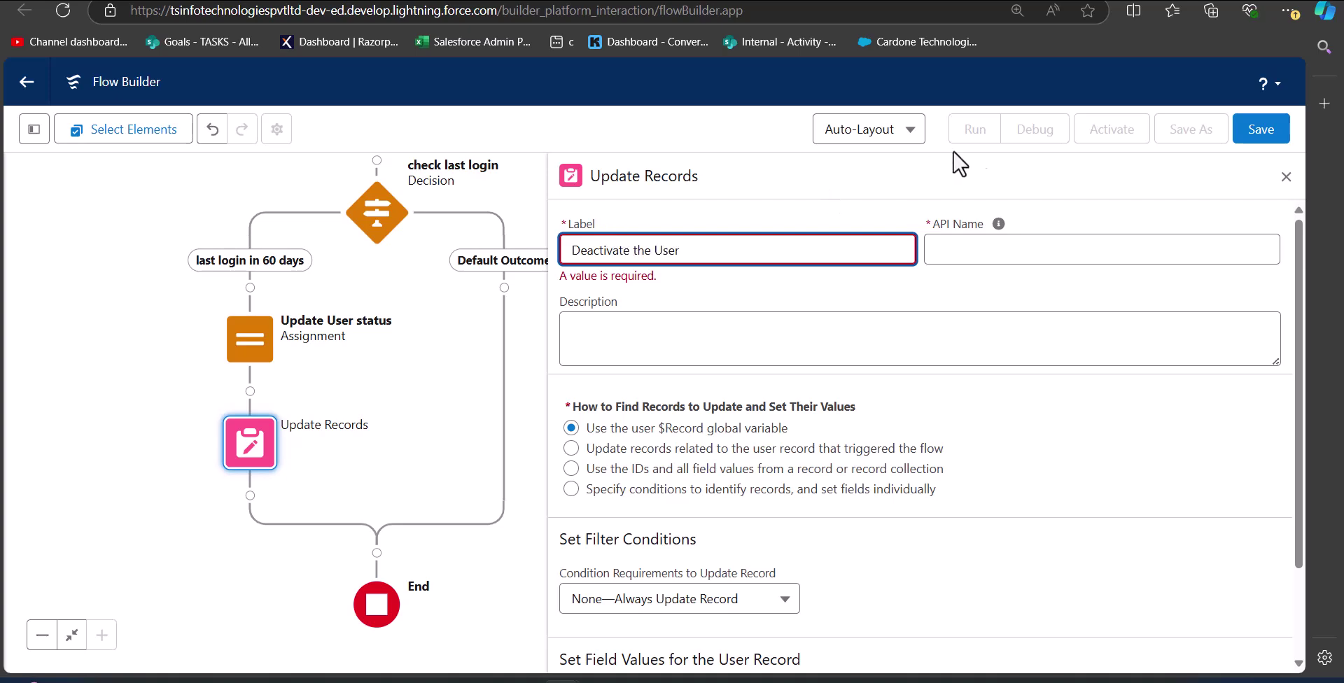
pyautogui.click(1022, 252)
pyautogui.click(1037, 297)
pyautogui.scroll(-1, 696, 355)
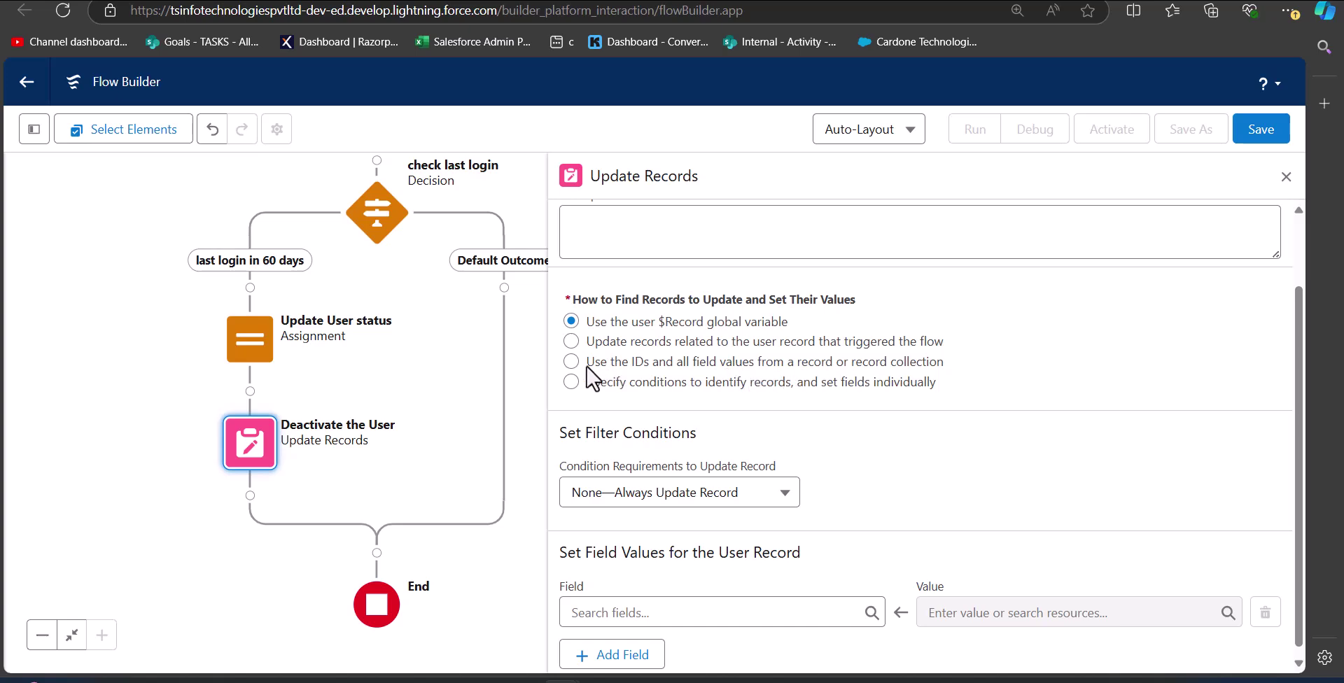
# Update using the IDs and field values from the Triggering User record
pyautogui.click(608, 365)
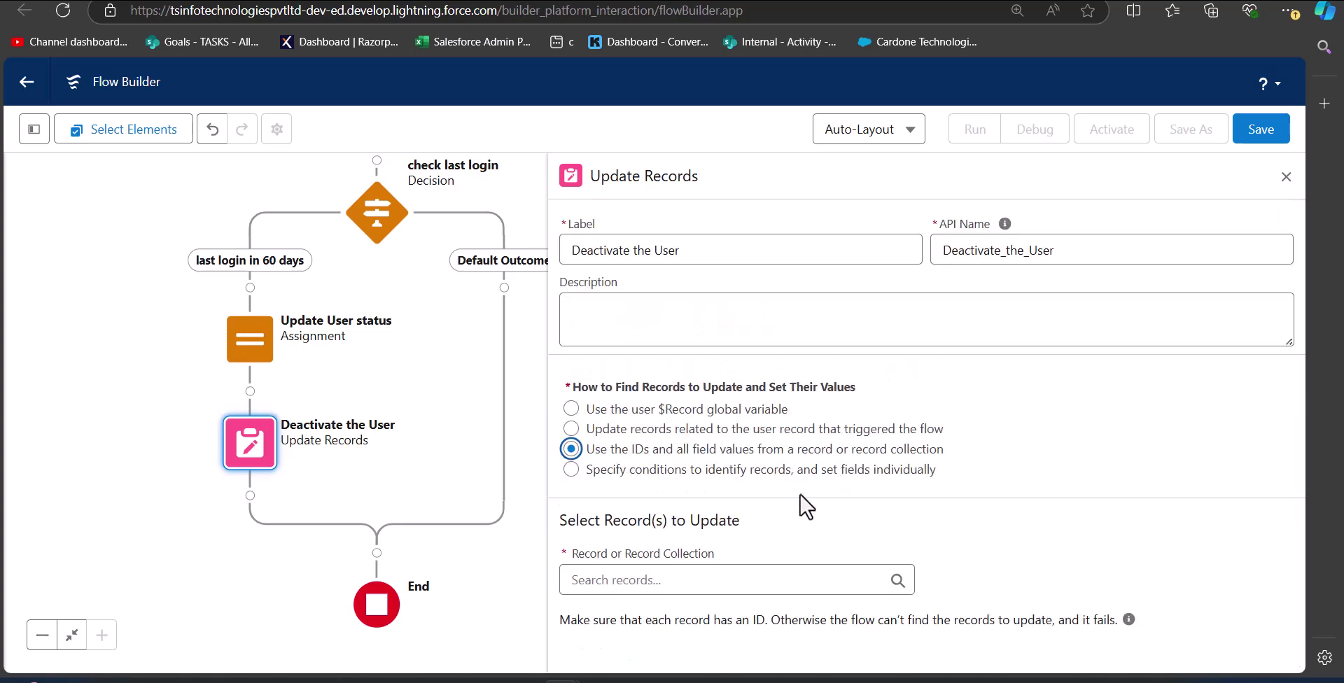
pyautogui.click(676, 580)
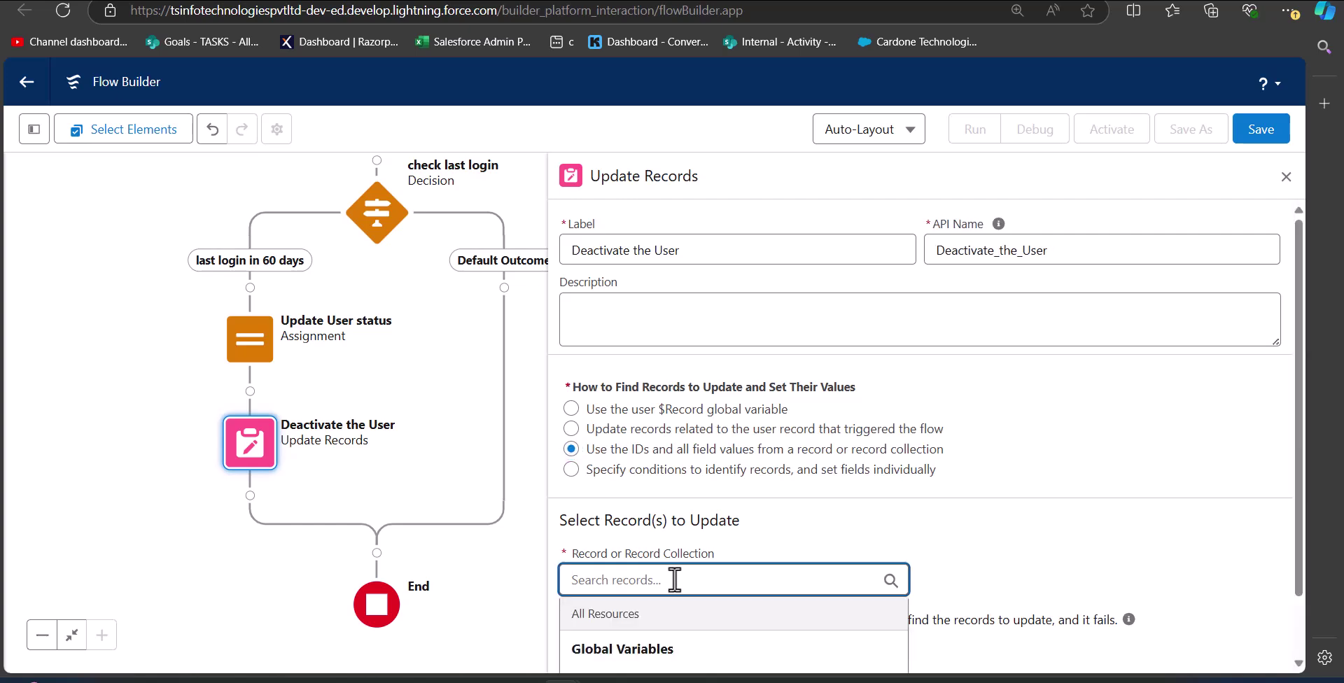
pyautogui.write('re')
pyautogui.scroll(-1, 676, 581)
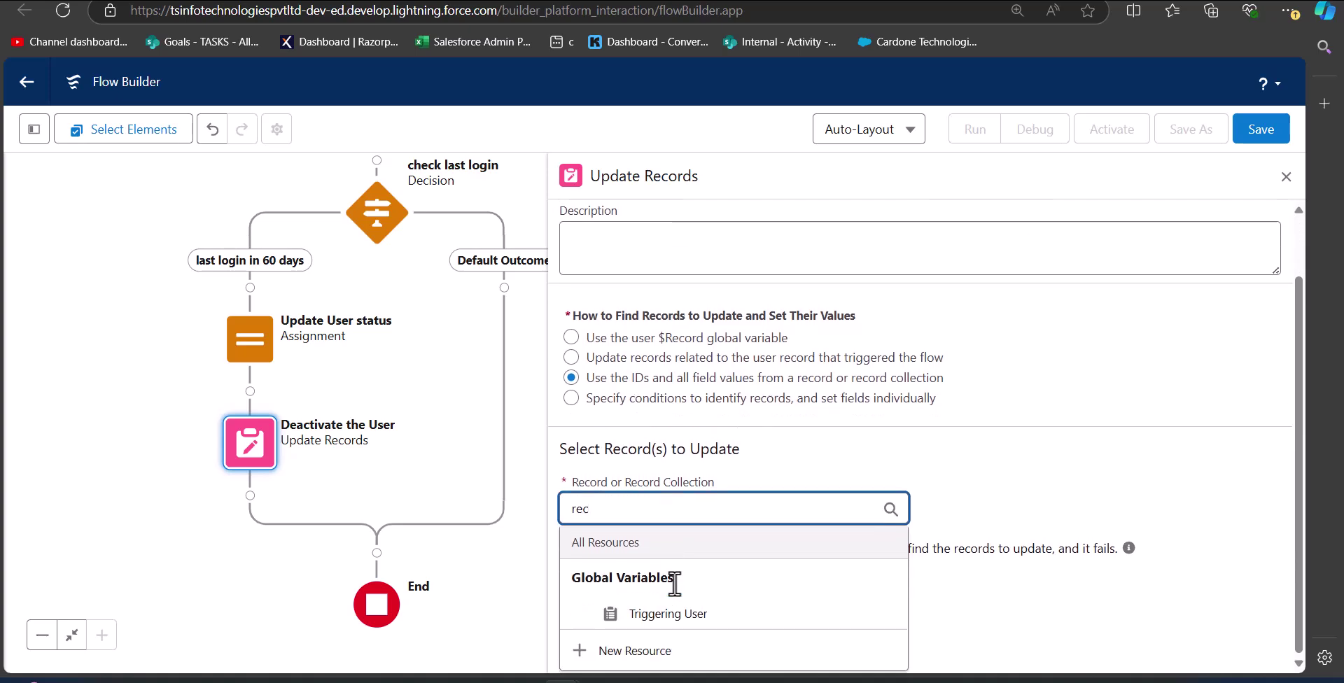
pyautogui.click(730, 614)
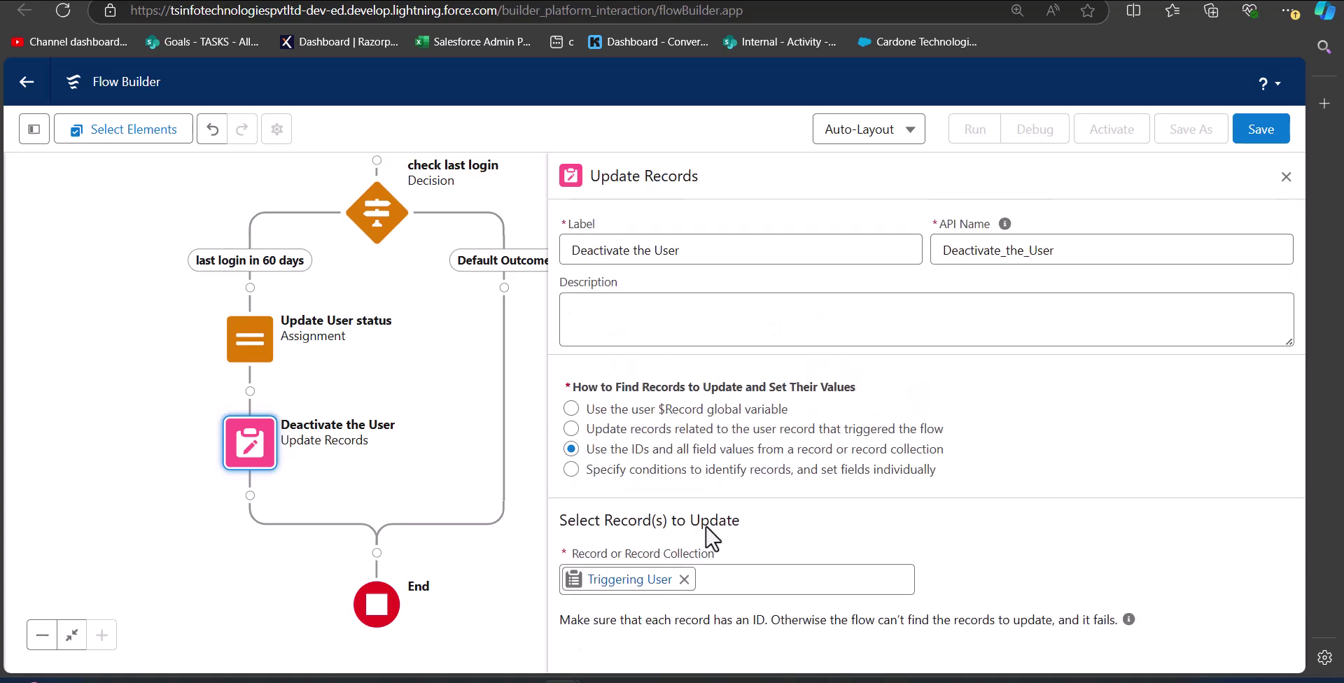
pyautogui.click(1286, 177)
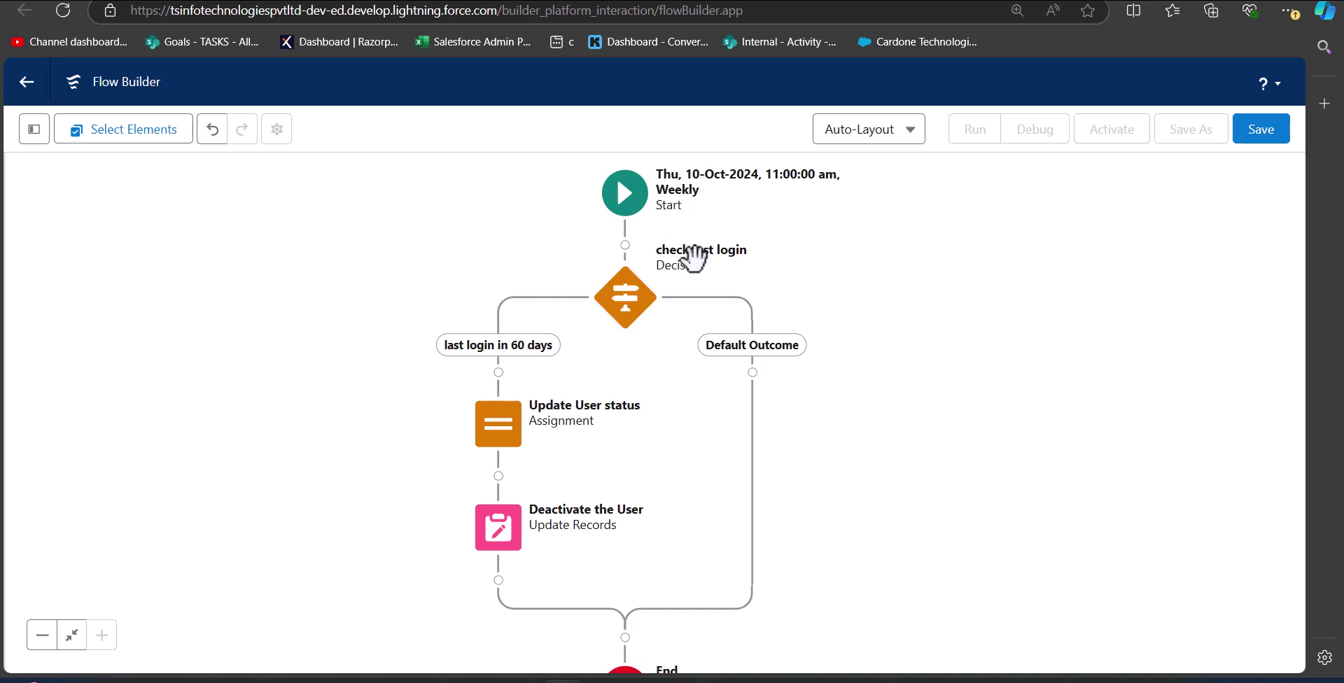
pyautogui.moveTo(813, 278); pyautogui.dragTo(813, 238)
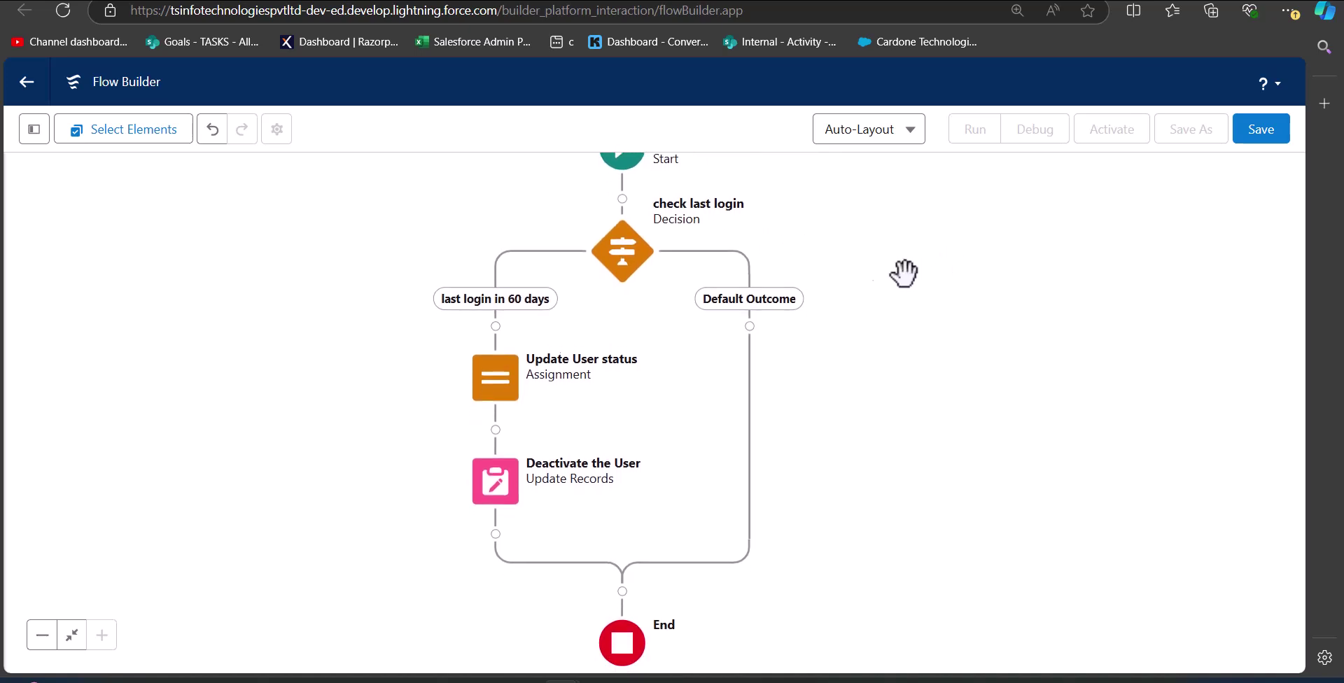
pyautogui.moveTo(609, 389); pyautogui.dragTo(564, 360)
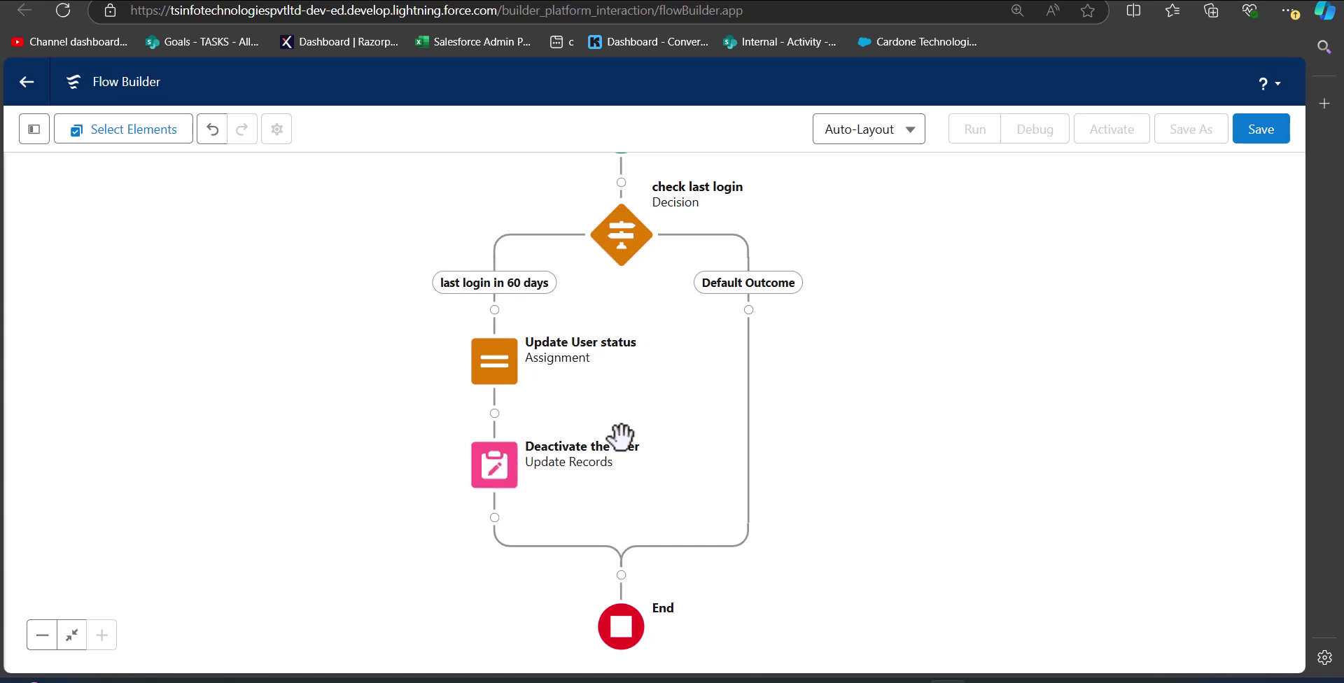
pyautogui.moveTo(924, 378); pyautogui.dragTo(927, 413)
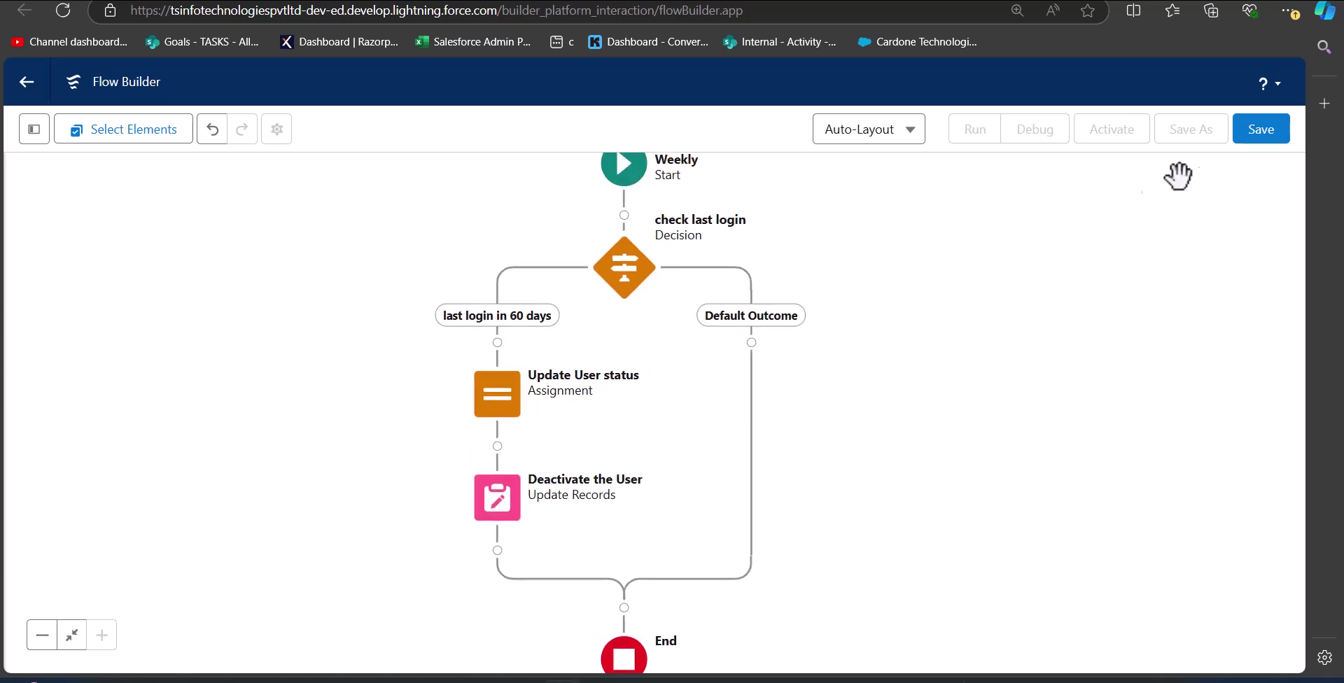
# Save the flow with label 'Auto Deactivate User Account' as Version 1, then activate it
pyautogui.click(1253, 140)
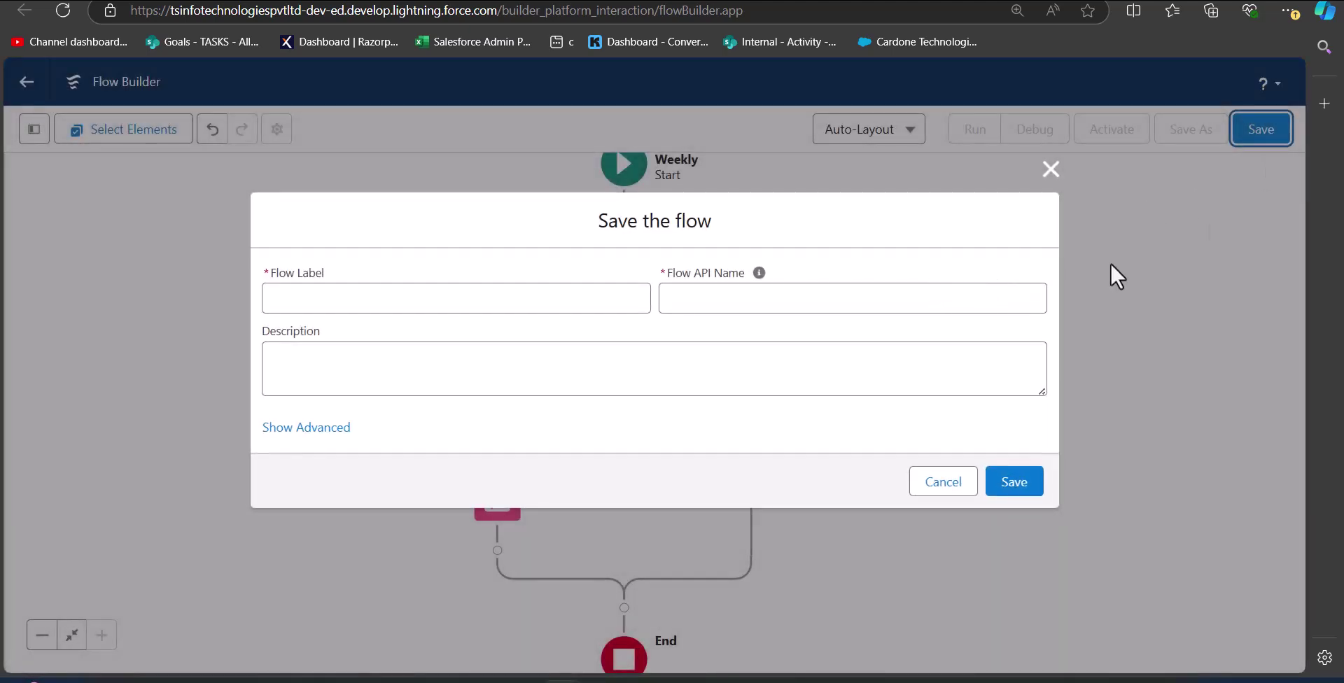
pyautogui.click(466, 300)
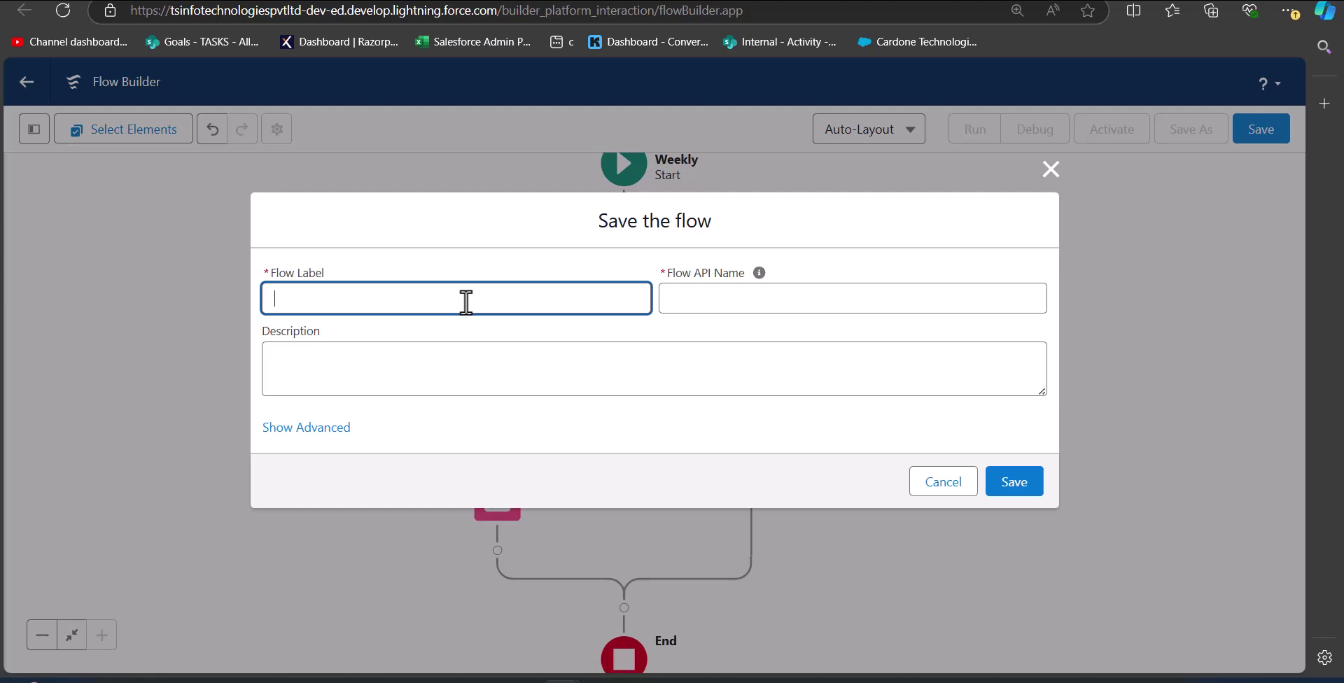
pyautogui.write('Auto Deactivate User Account')
pyautogui.click(588, 332)
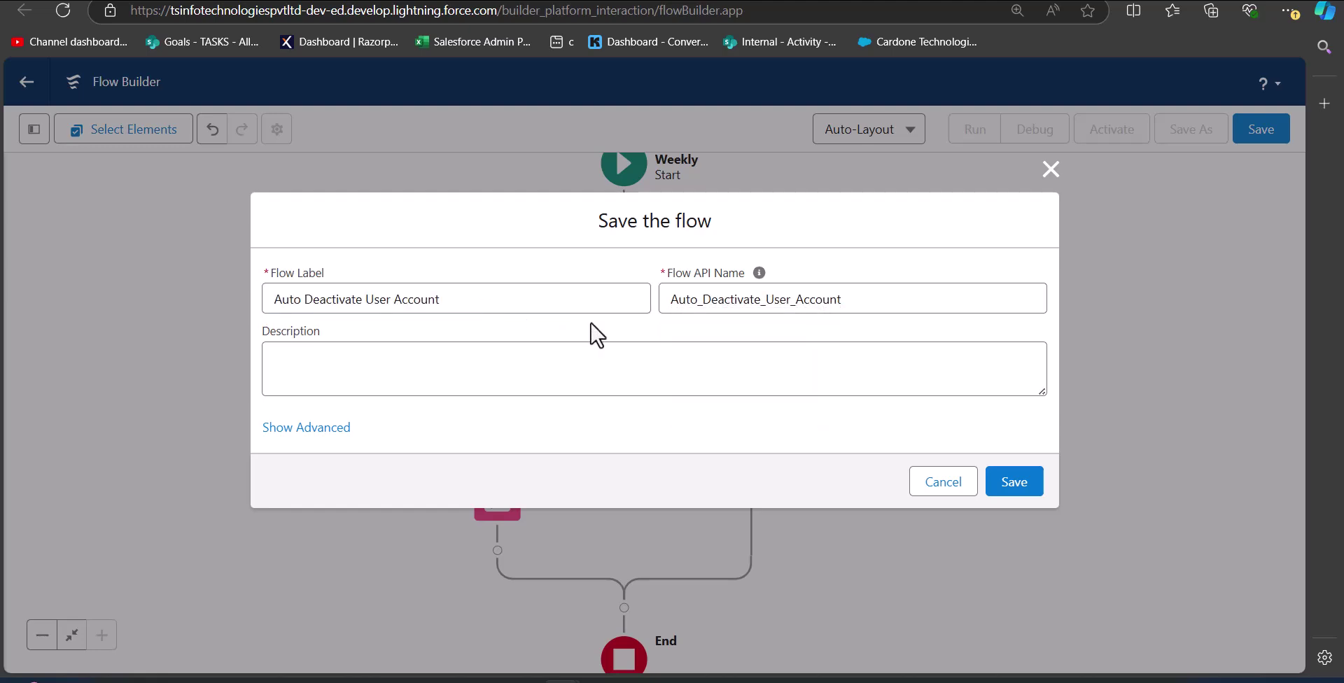
pyautogui.click(1009, 486)
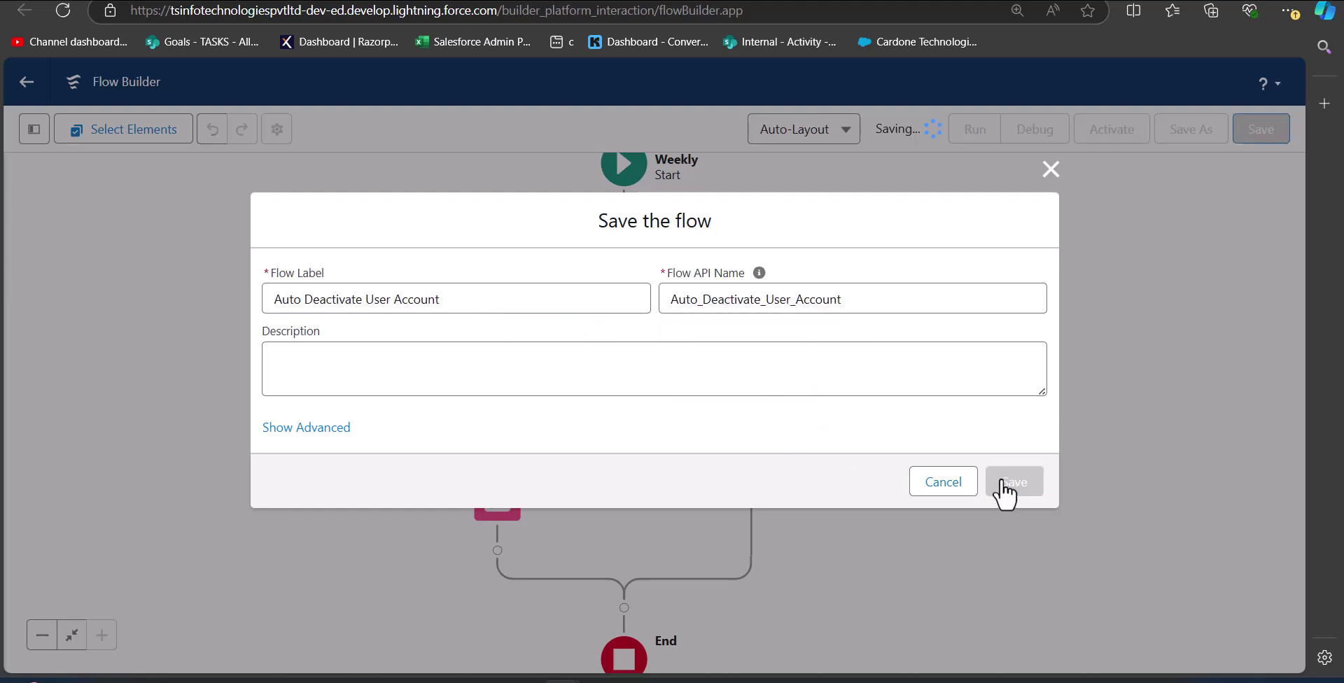
pyautogui.click(1113, 144)
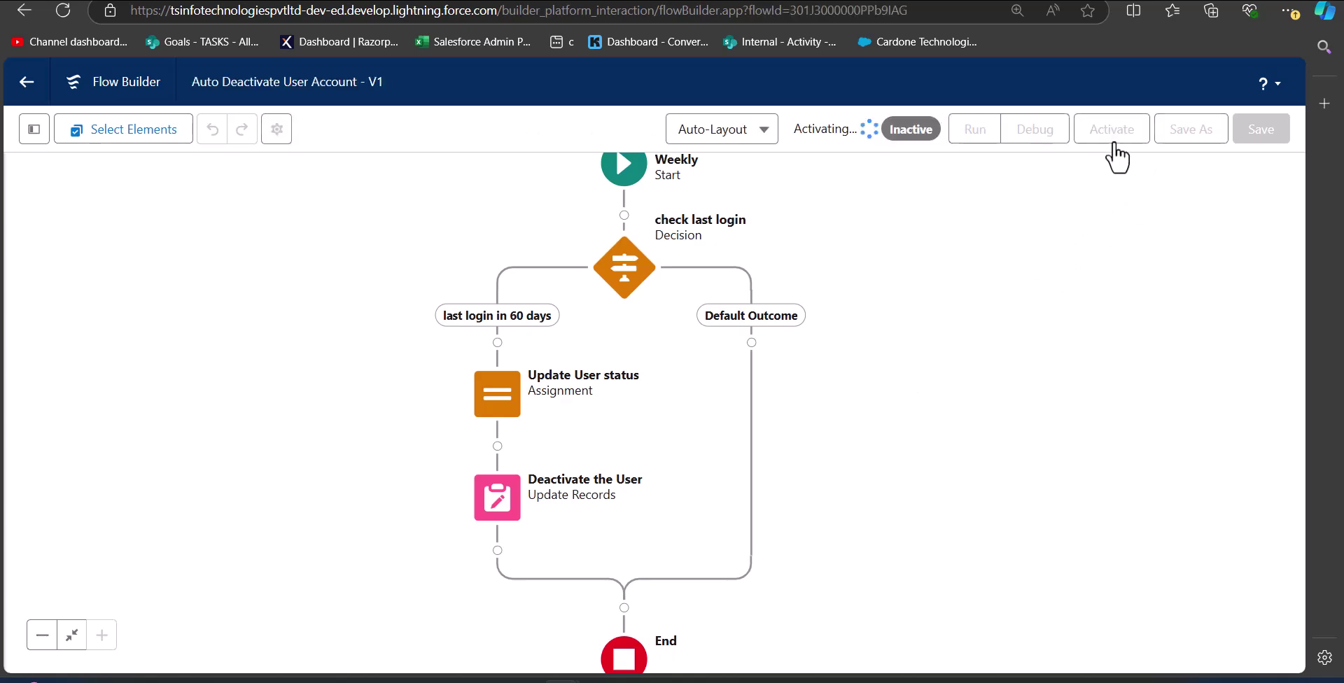
pyautogui.moveTo(875, 315); pyautogui.dragTo(960, 334)
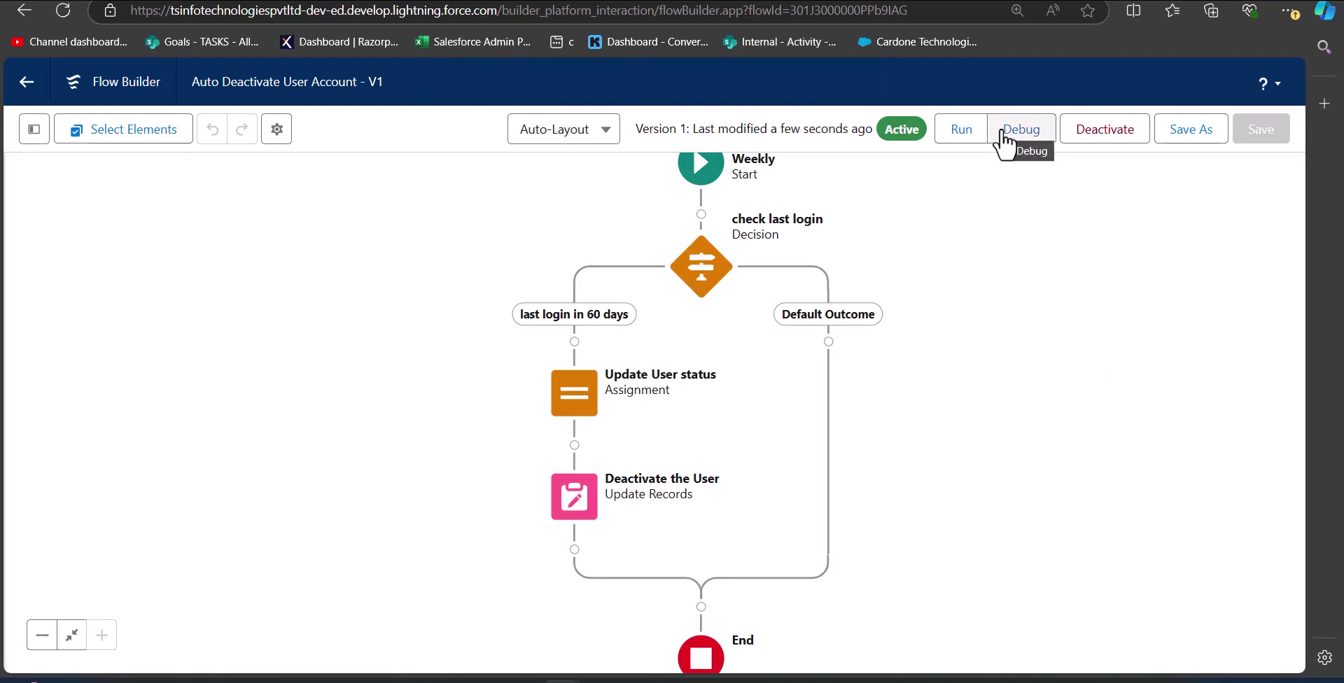
# Run a debug of the flow with a selected user record
pyautogui.click(1006, 133)
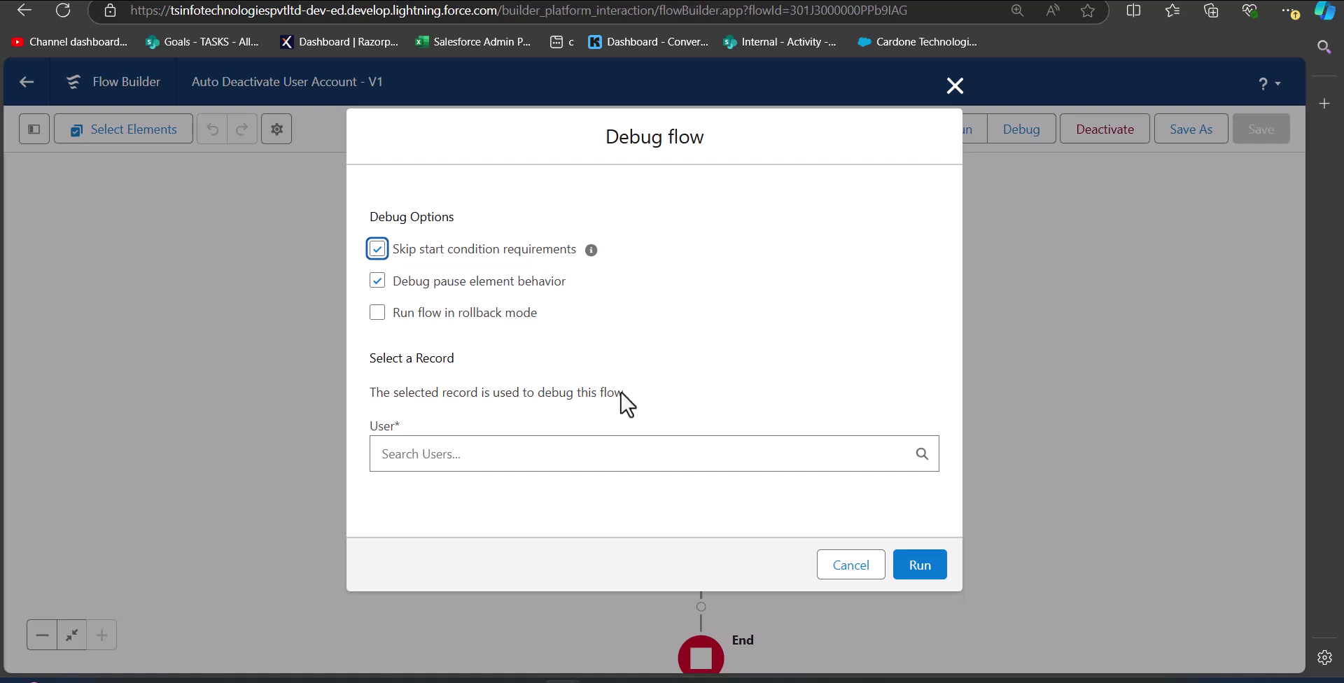
pyautogui.click(569, 455)
pyautogui.scroll(-1, 509, 518)
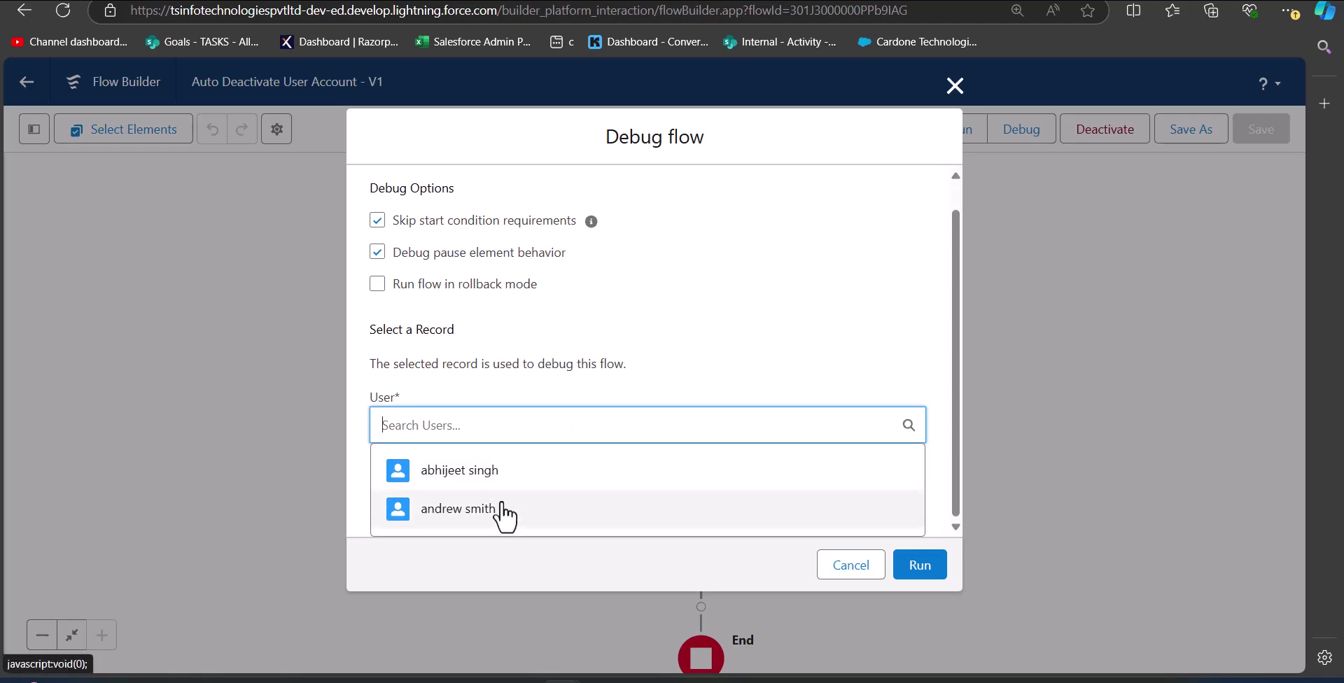
pyautogui.click(501, 515)
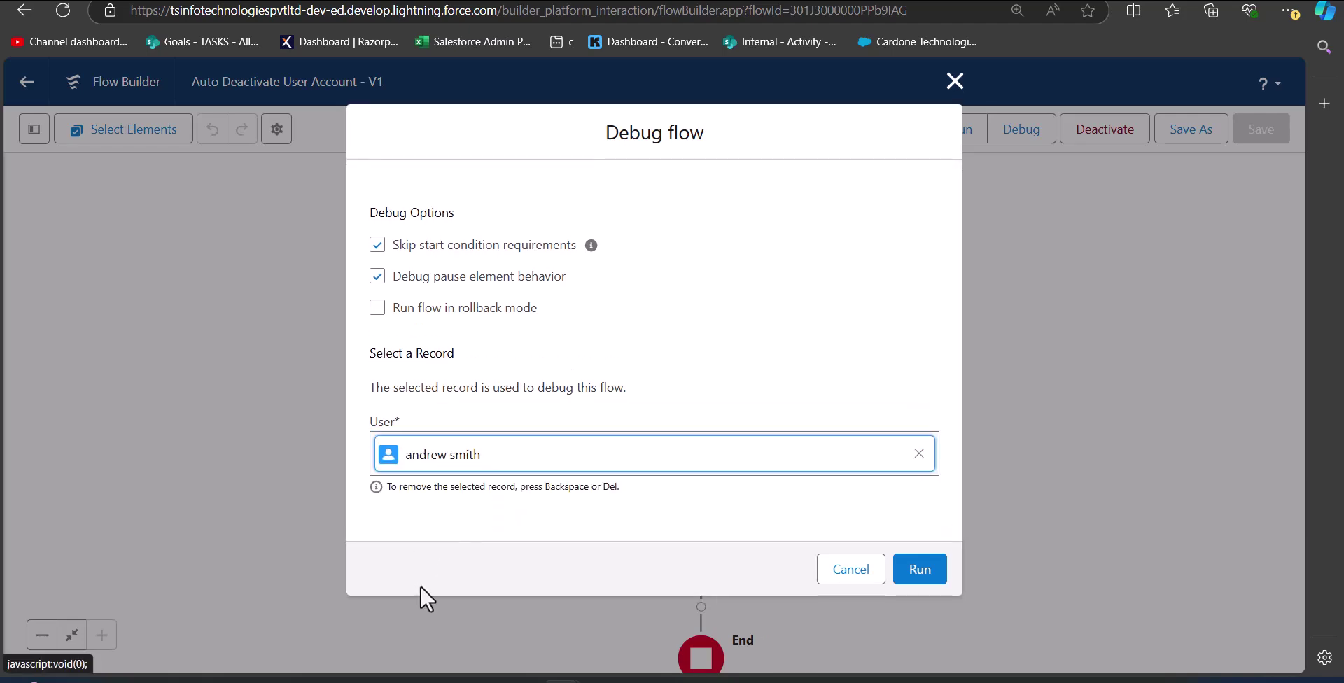
pyautogui.click(918, 573)
# Expand and review the Start, Decision, Assignment and Update Records debug details, then collapse them
pyautogui.click(952, 456)
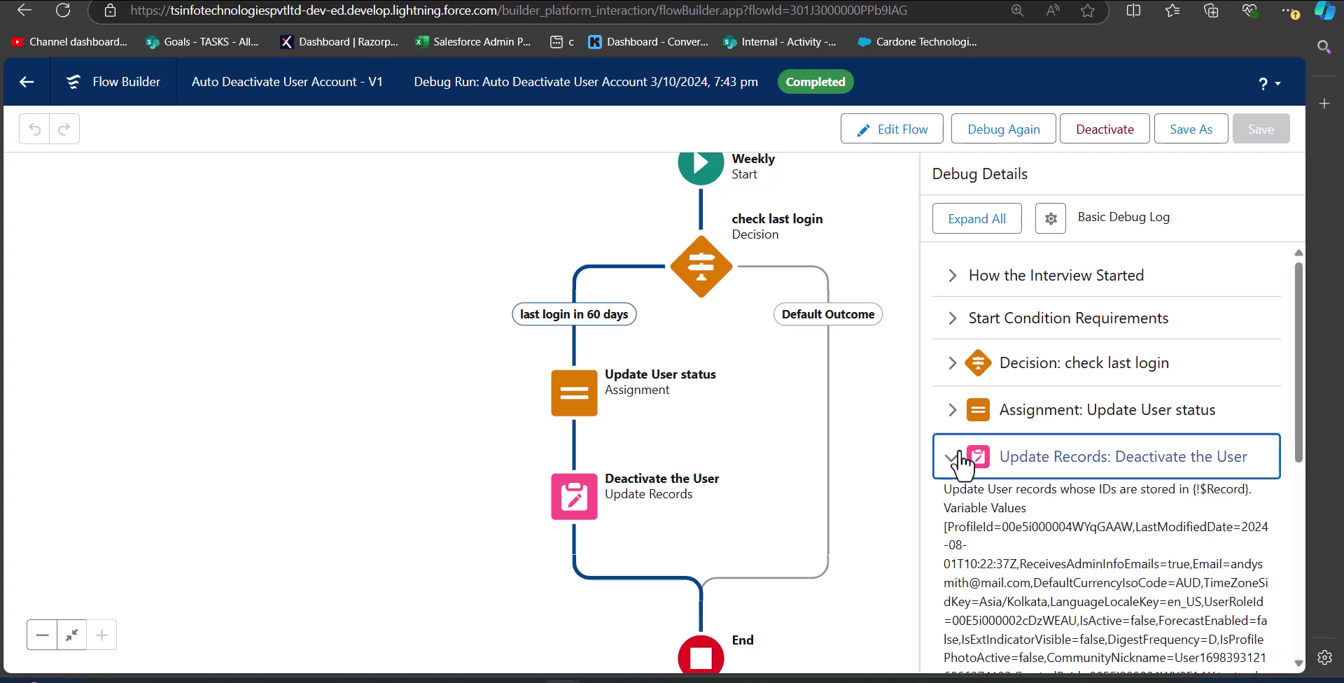
pyautogui.click(952, 412)
pyautogui.click(953, 362)
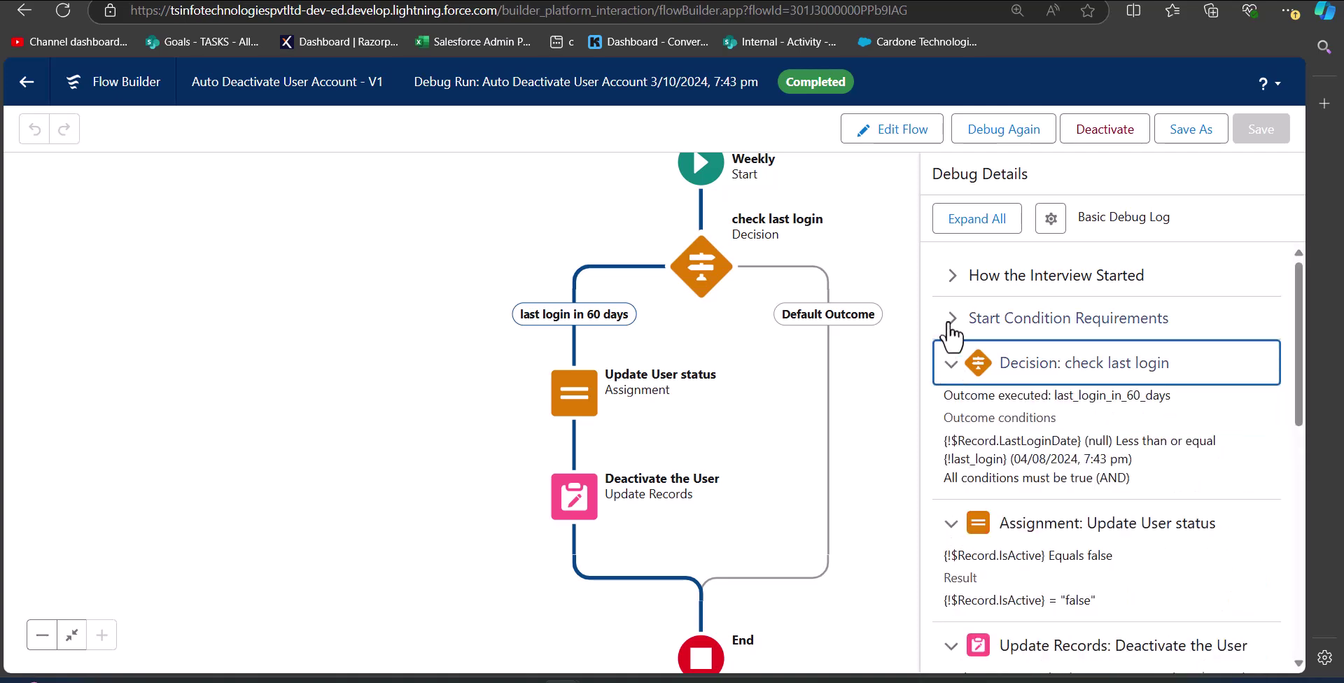
pyautogui.click(952, 319)
pyautogui.scroll(-5, 1060, 423)
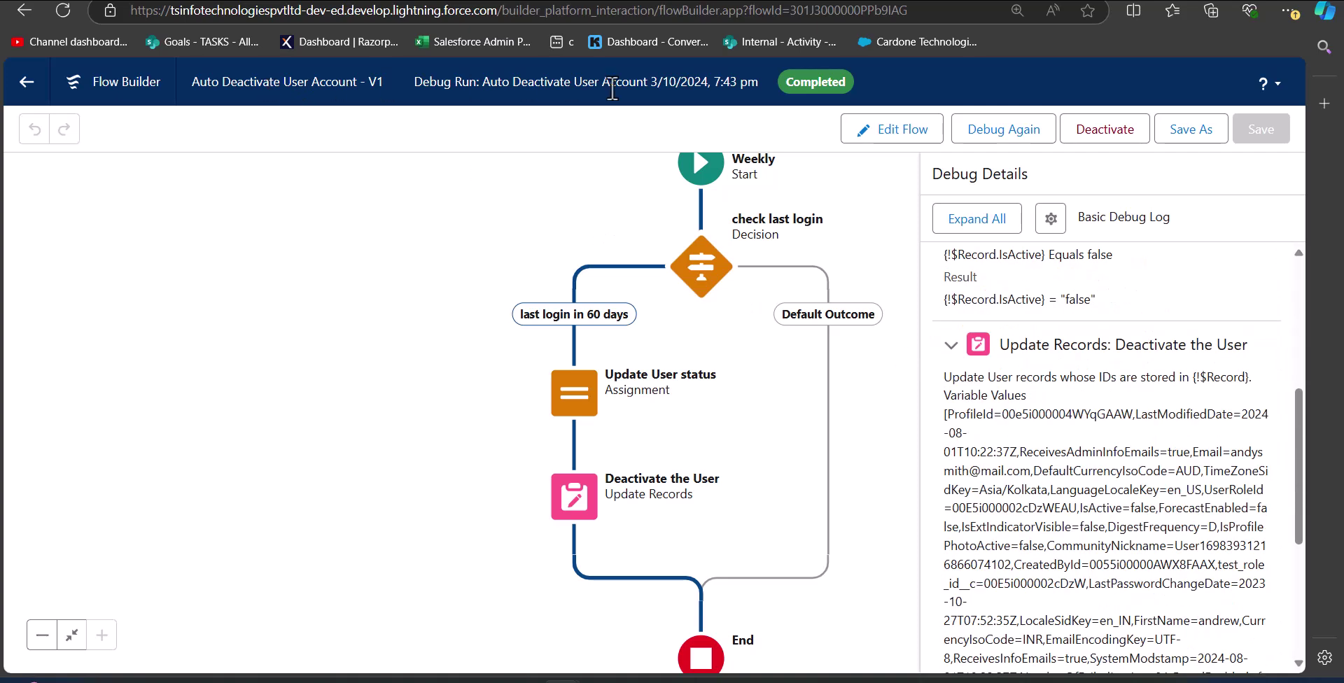
pyautogui.scroll(-2, 968, 334)
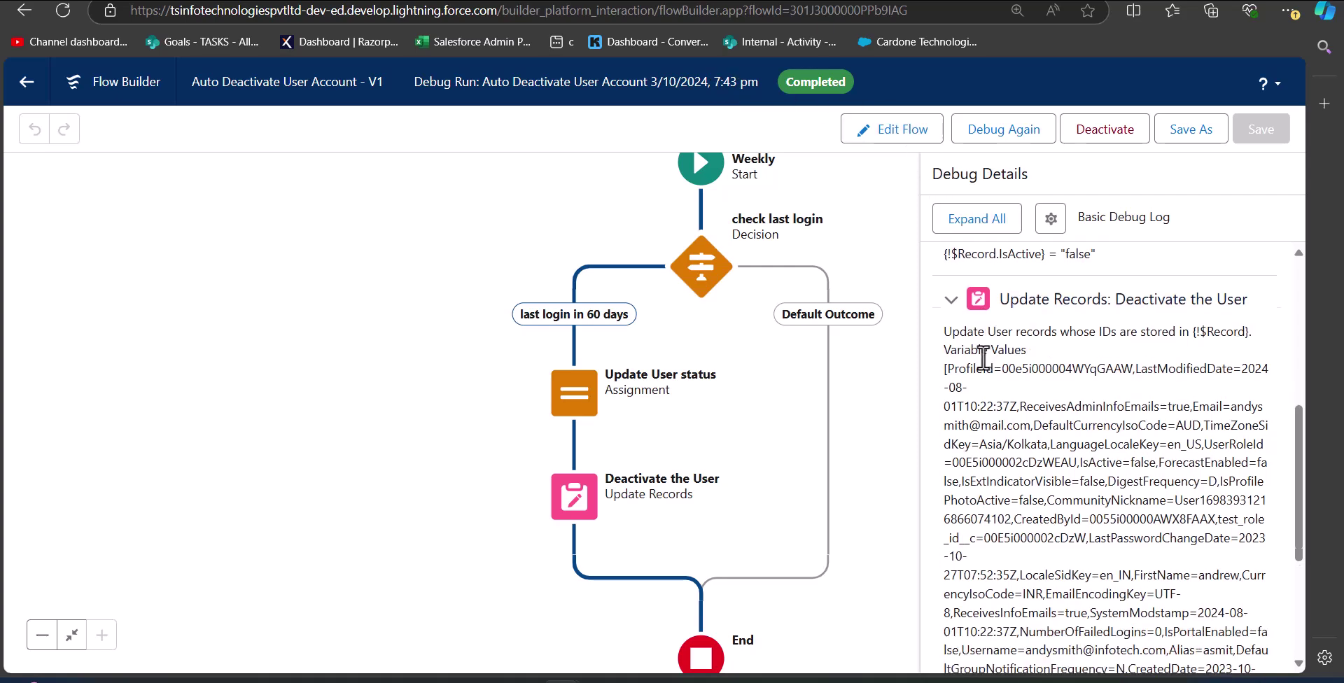
pyautogui.scroll(-3, 1007, 348)
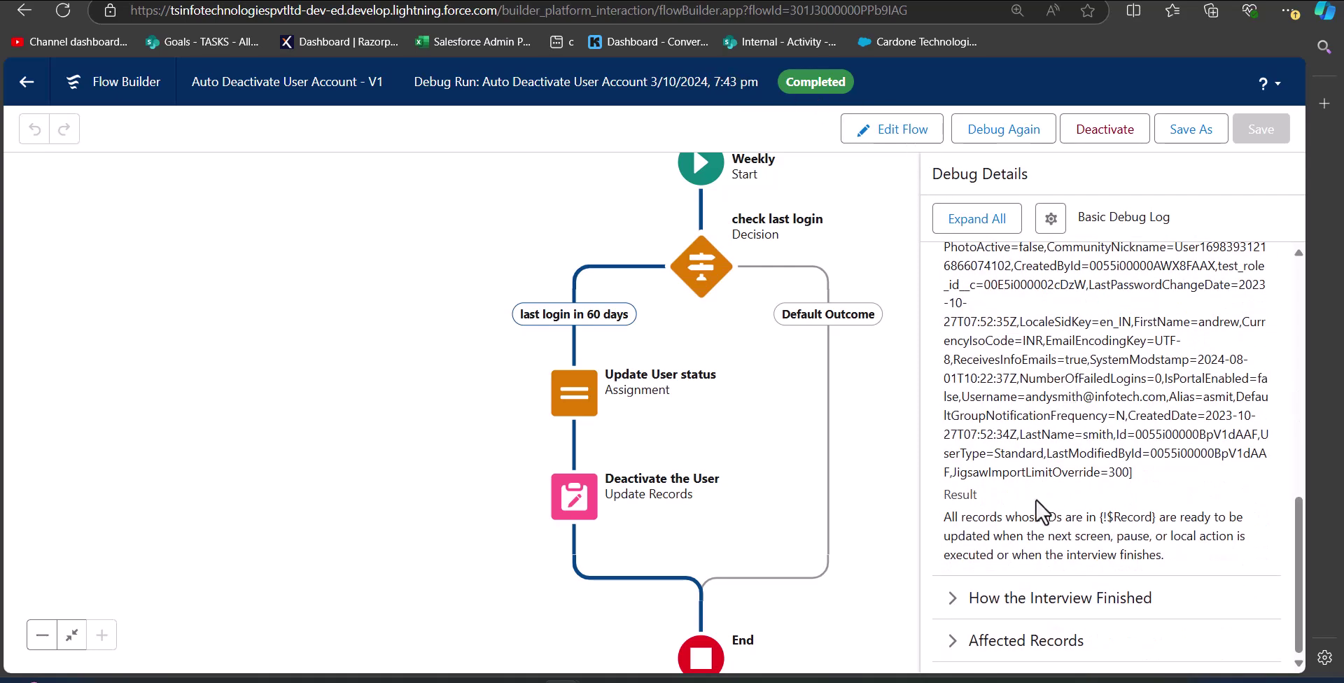
pyautogui.click(952, 600)
pyautogui.scroll(-1, 993, 472)
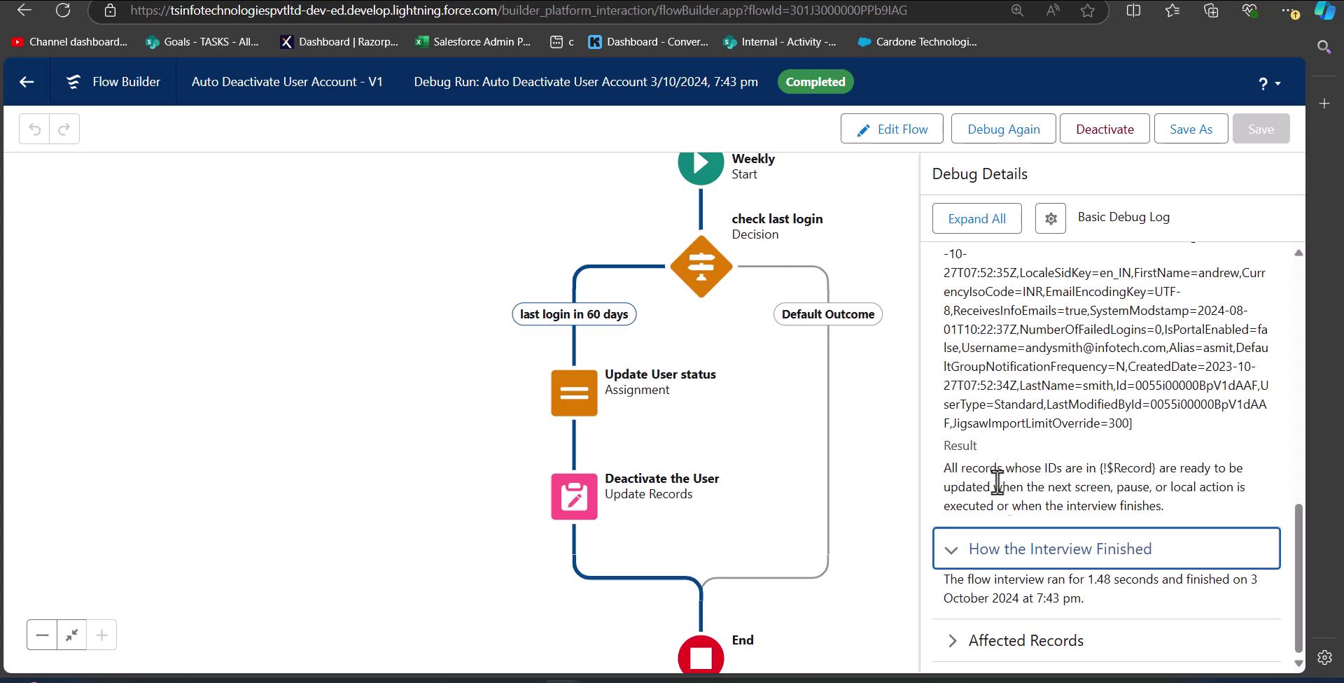
pyautogui.scroll(1, 951, 580)
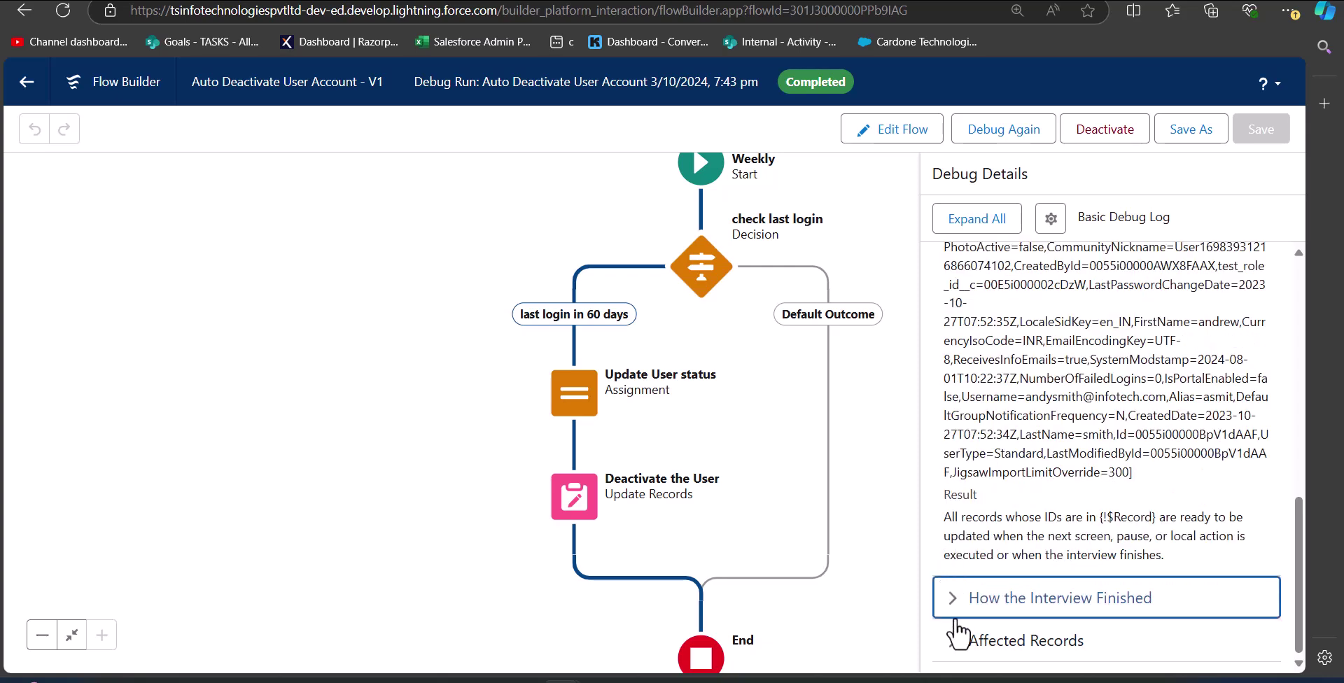
pyautogui.scroll(4, 955, 354)
pyautogui.scroll(2, 954, 371)
pyautogui.click(951, 390)
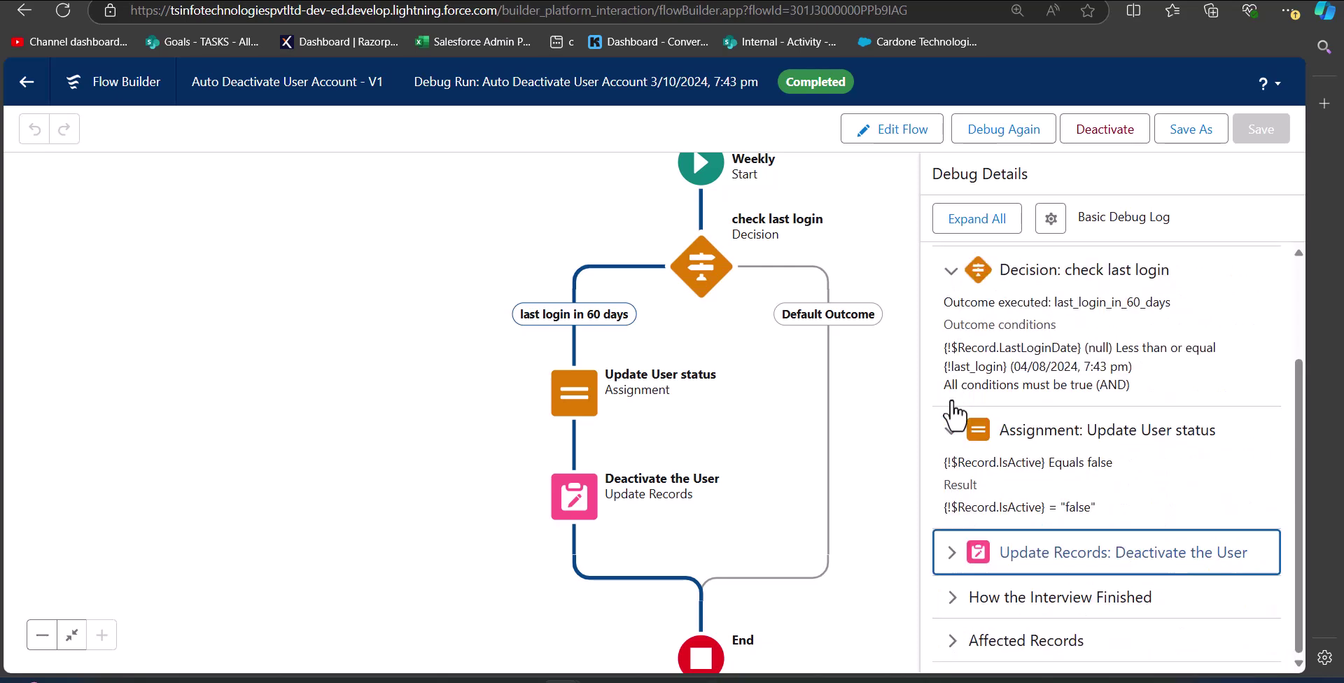
pyautogui.click(954, 449)
pyautogui.click(950, 345)
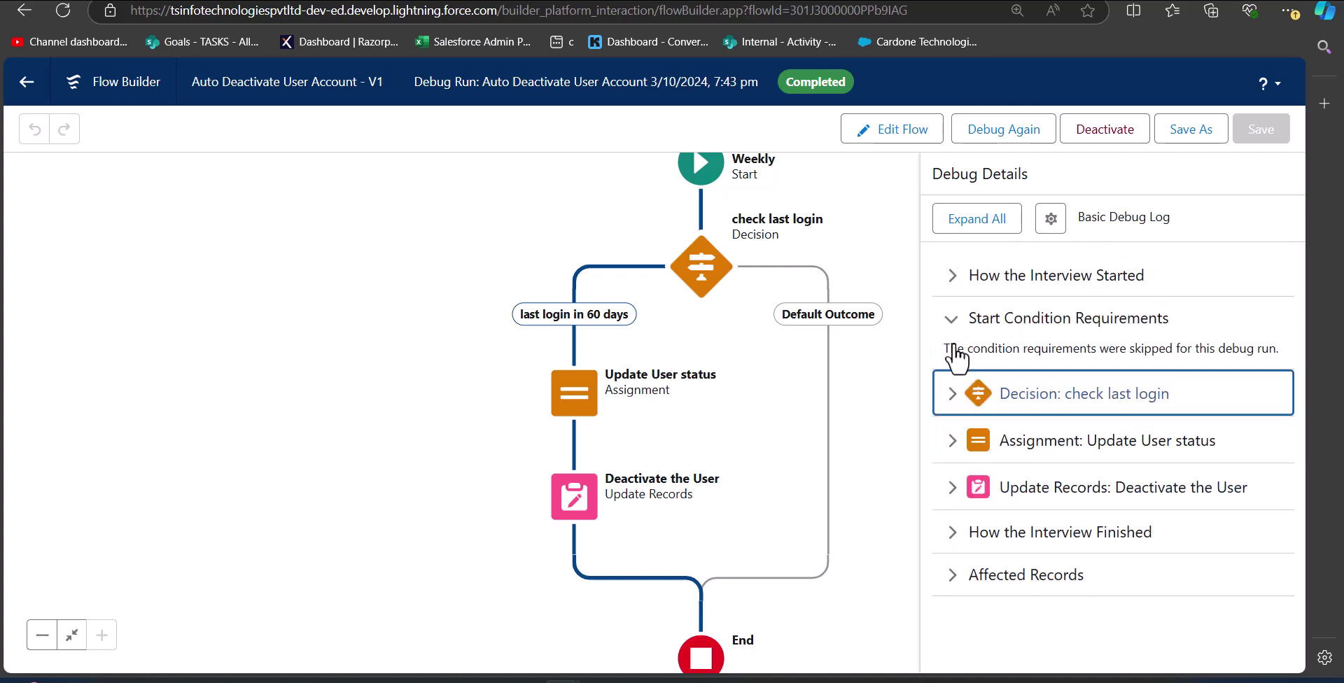
pyautogui.click(952, 335)
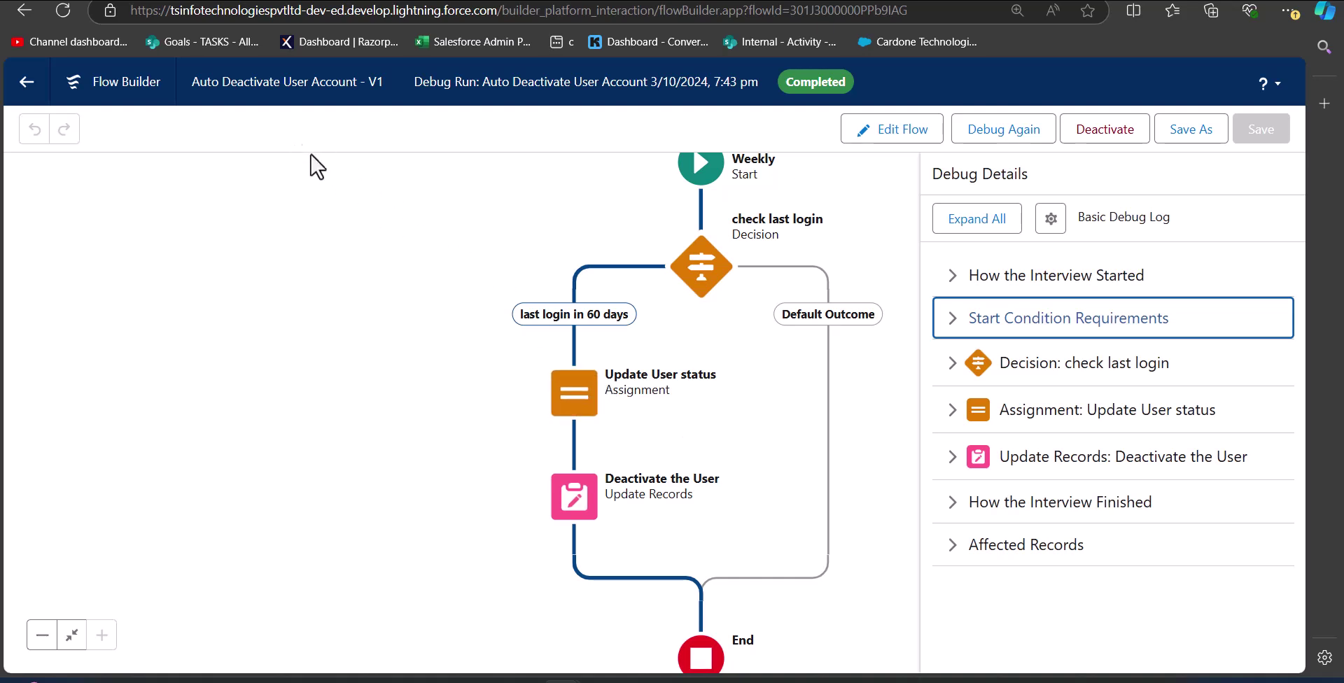
pyautogui.click(27, 84)
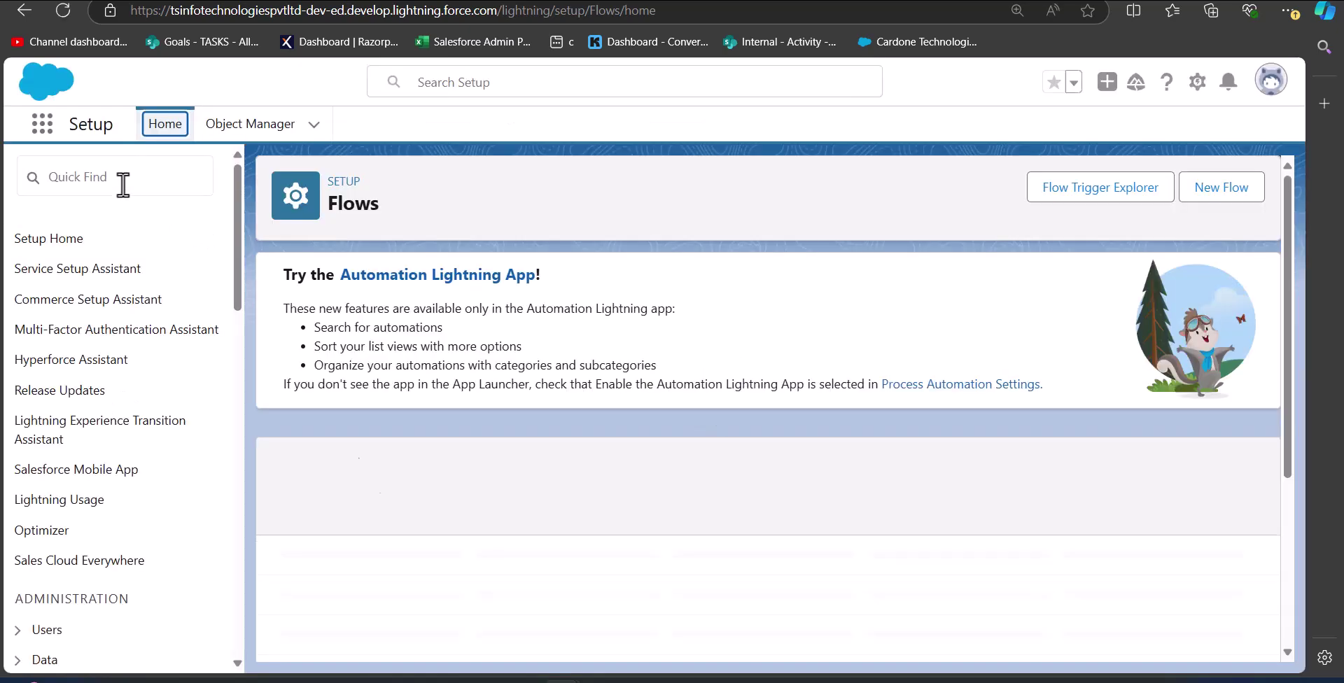
# Search Quick Find for 'scheduled' and open the Scheduled Jobs page
pyautogui.click(123, 184)
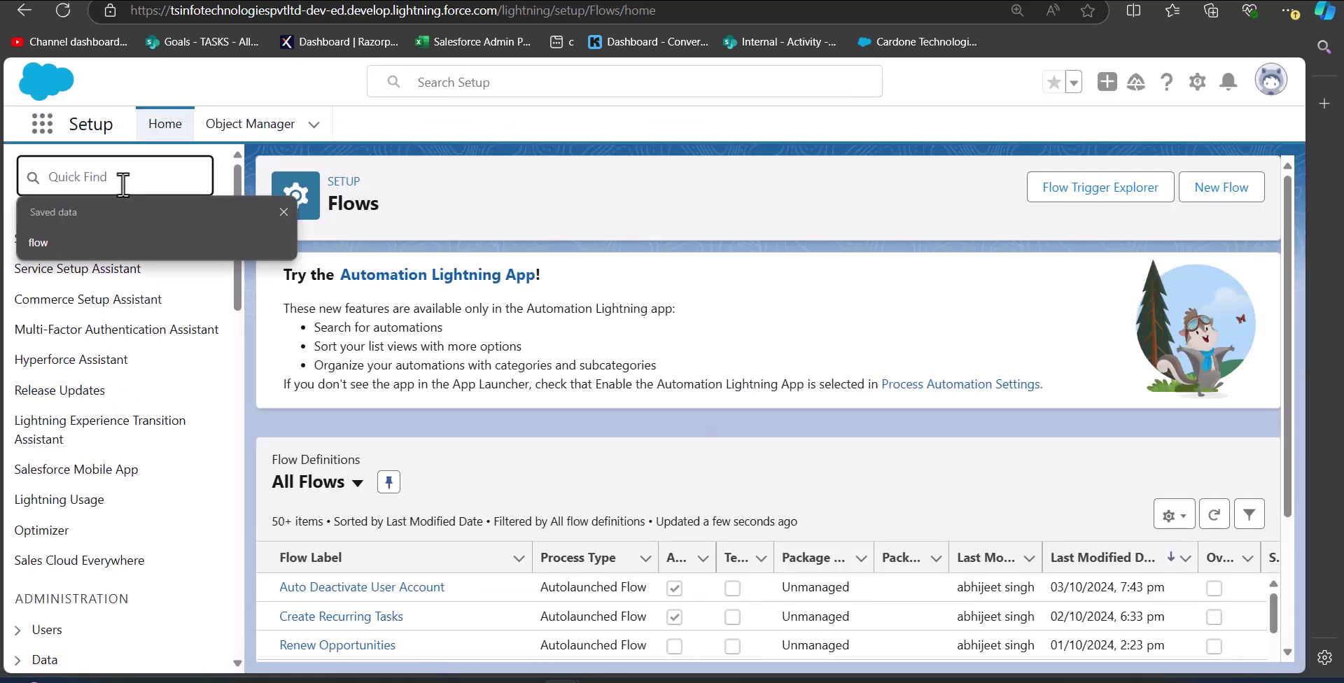
pyautogui.write('scheduled')
pyautogui.press('Return')
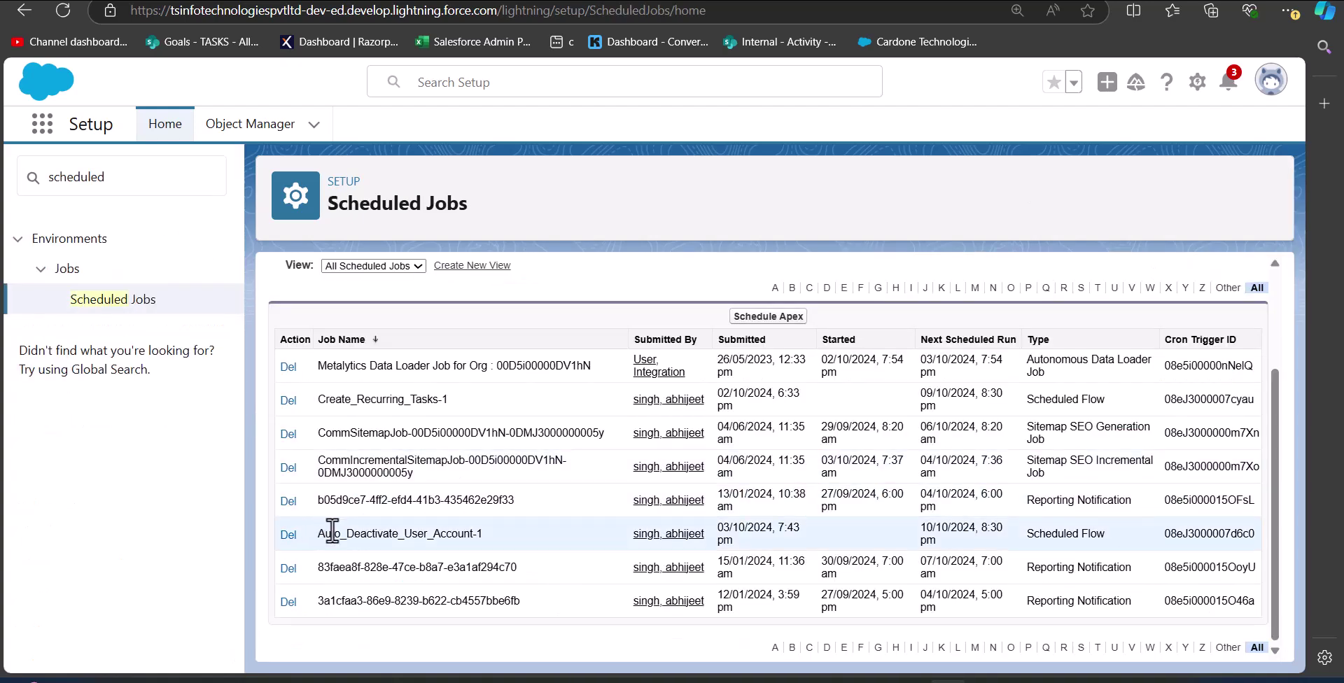